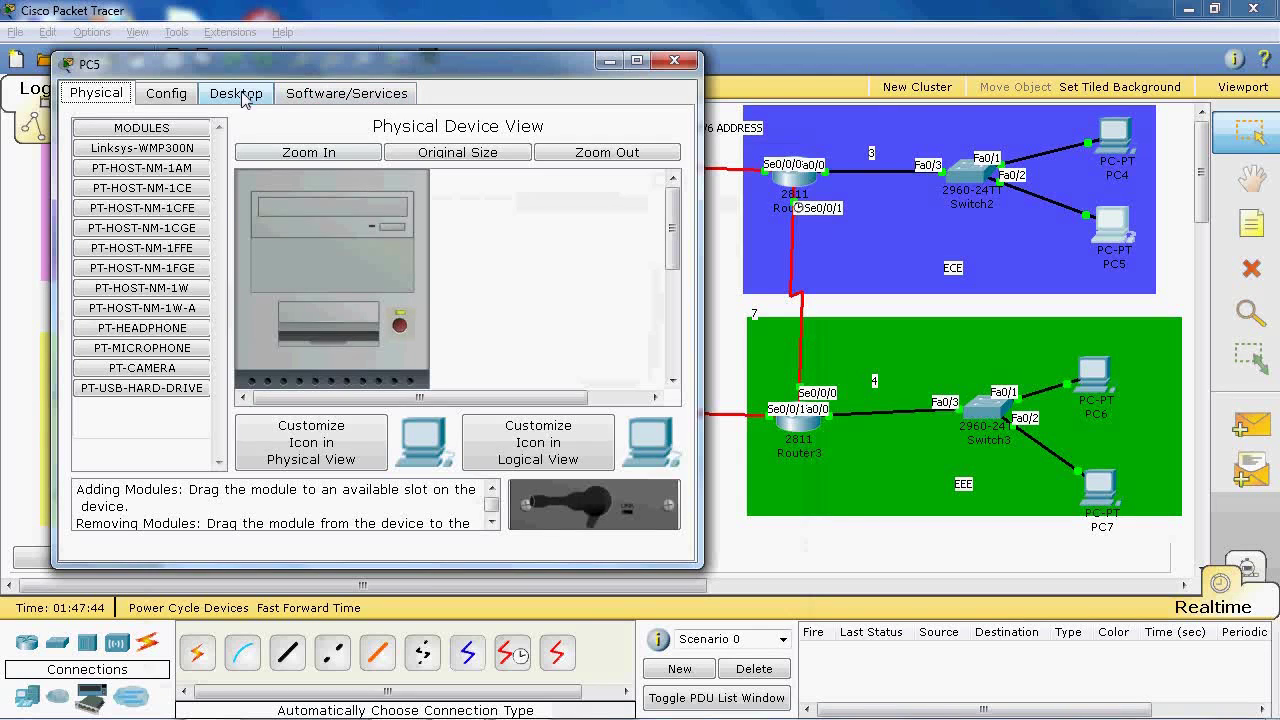
- Autoconfigure PC5's IPv6 and confirm its 2001:1111:1111:3 address and gateway, then close PC5
left_click(240, 93)
left_click(485, 214)
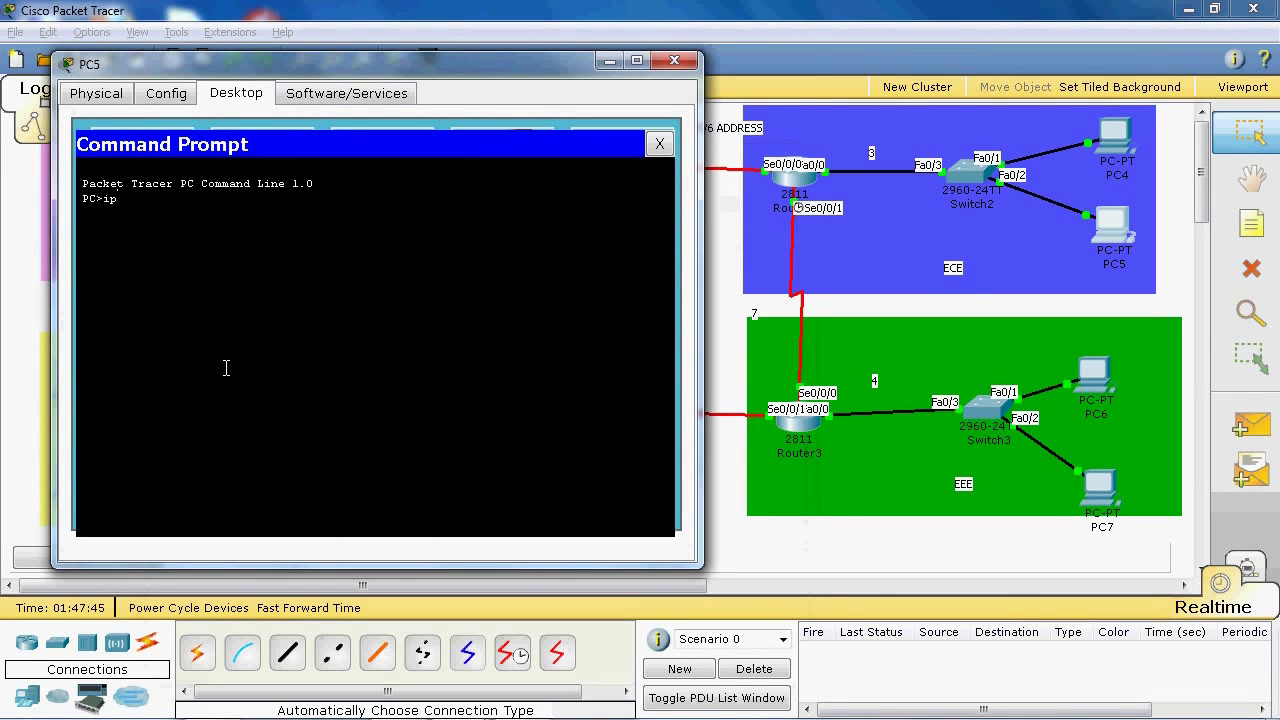
type("ipv6config aut")
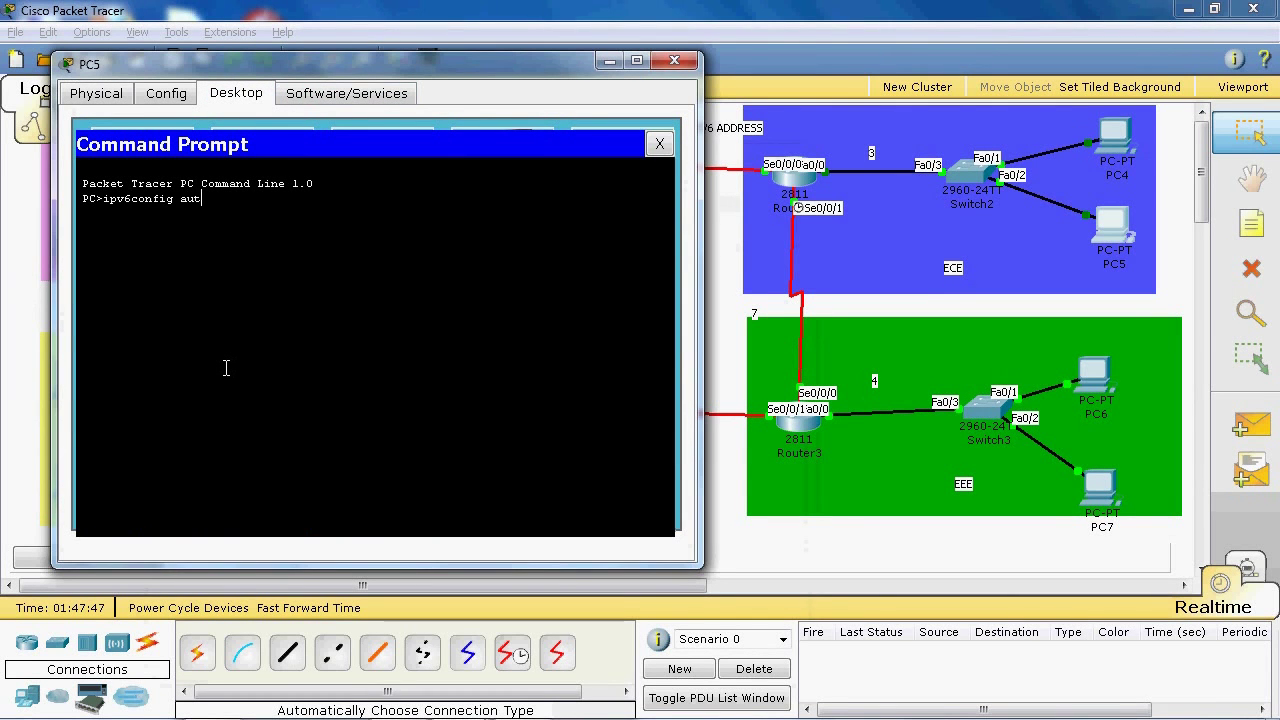
type("oconfig PC>ip")
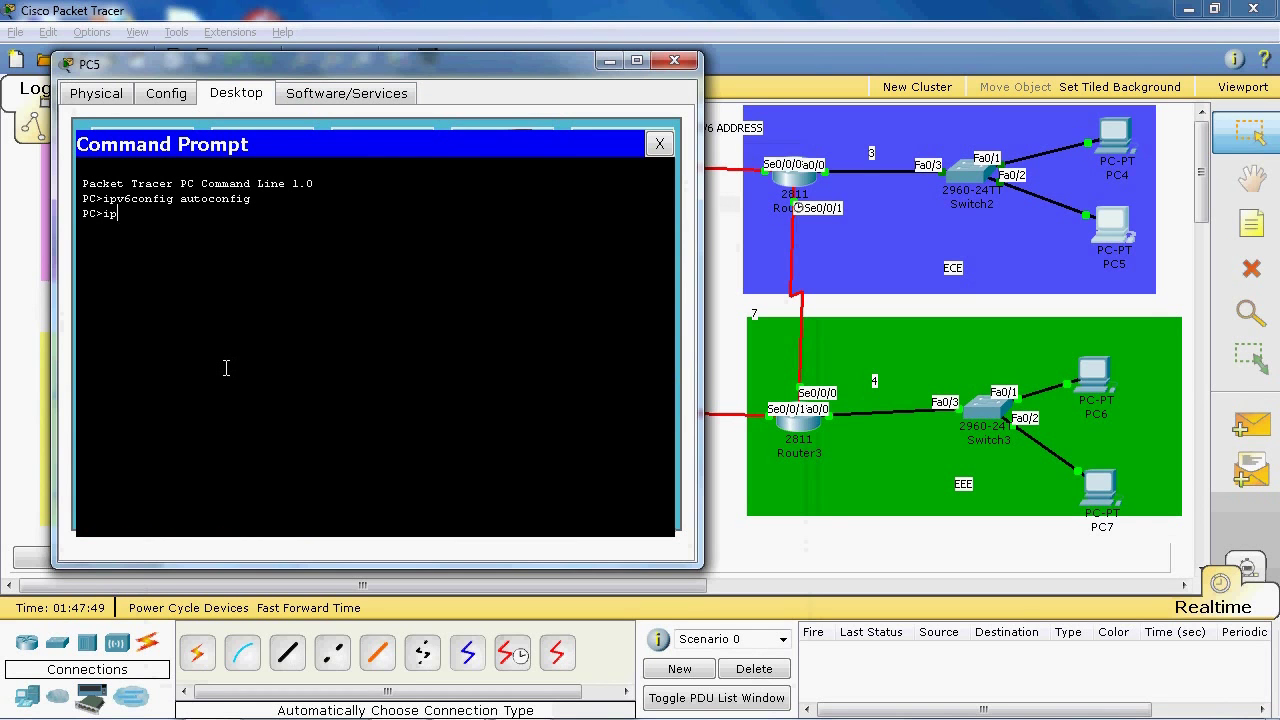
type("v6config")
key("Return")
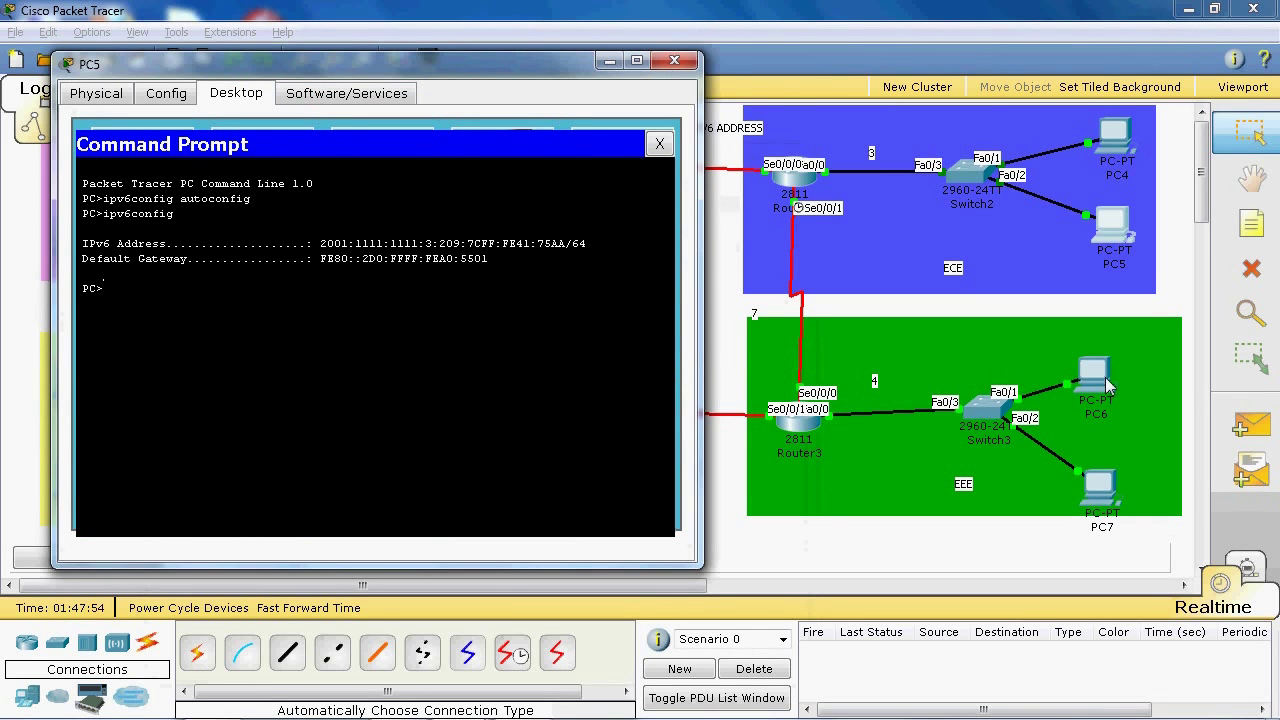
left_click(674, 61)
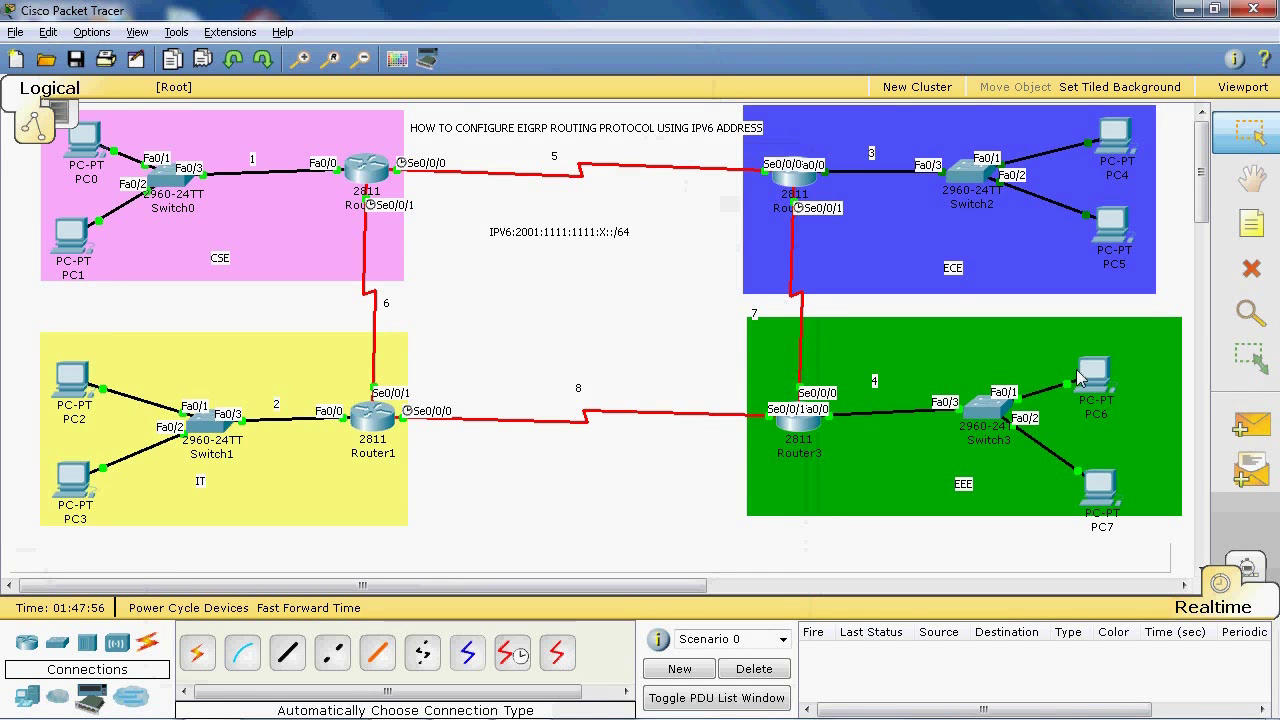
- Check PC6's IP Configuration settings on its Desktop
left_click(1085, 378)
left_click(314, 170)
left_click(220, 255)
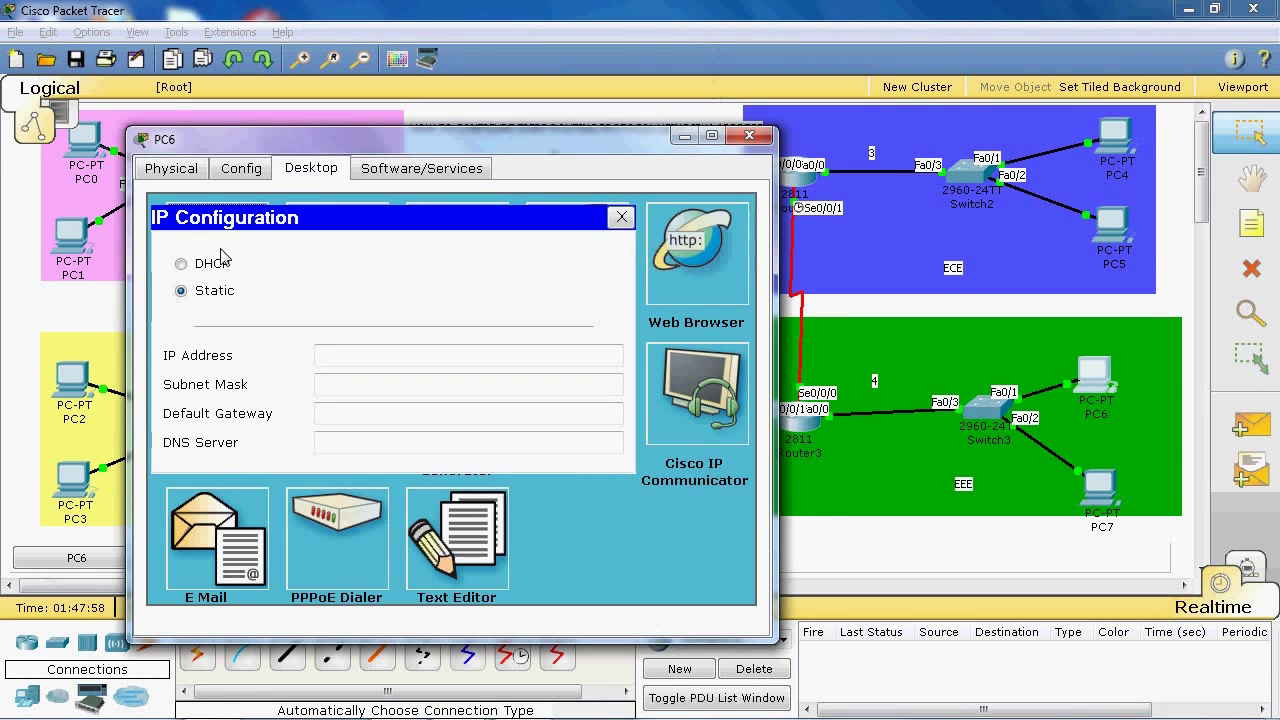
left_click(622, 218)
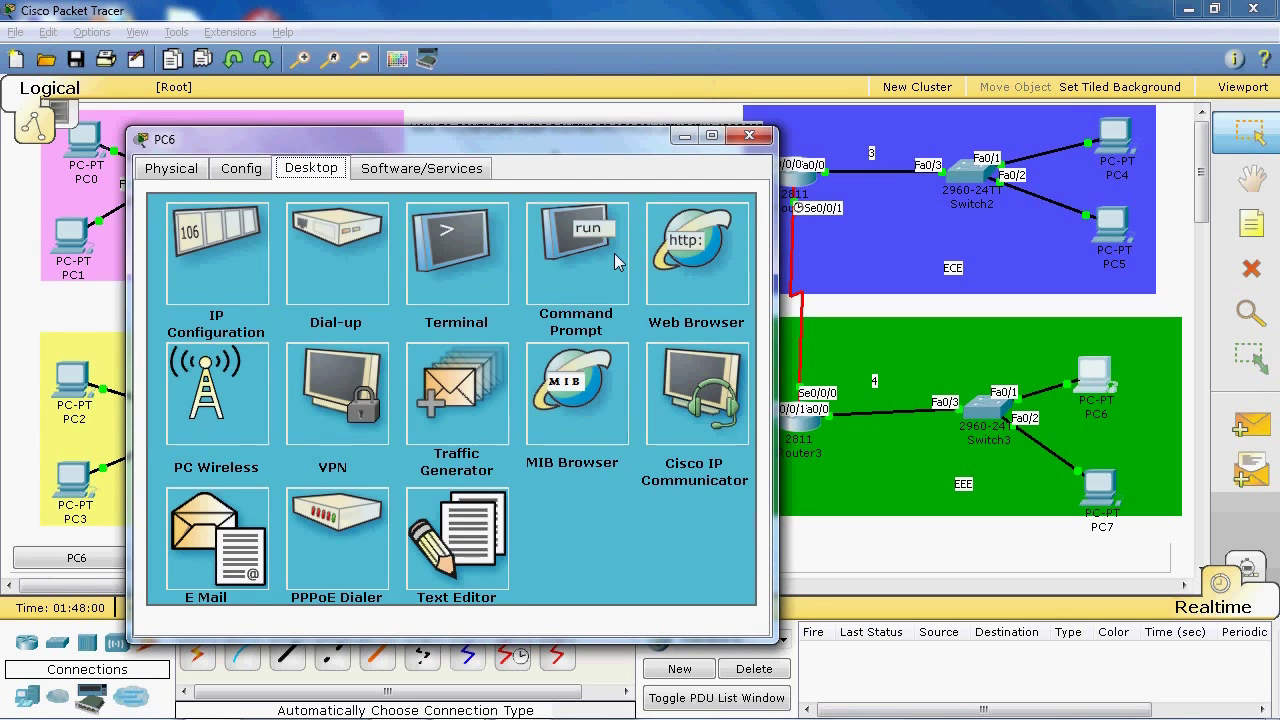
- Run 'ipv6config autoconfig' on PC6, which still shows ::/0 and no gateway, then close PC6
left_click(592, 266)
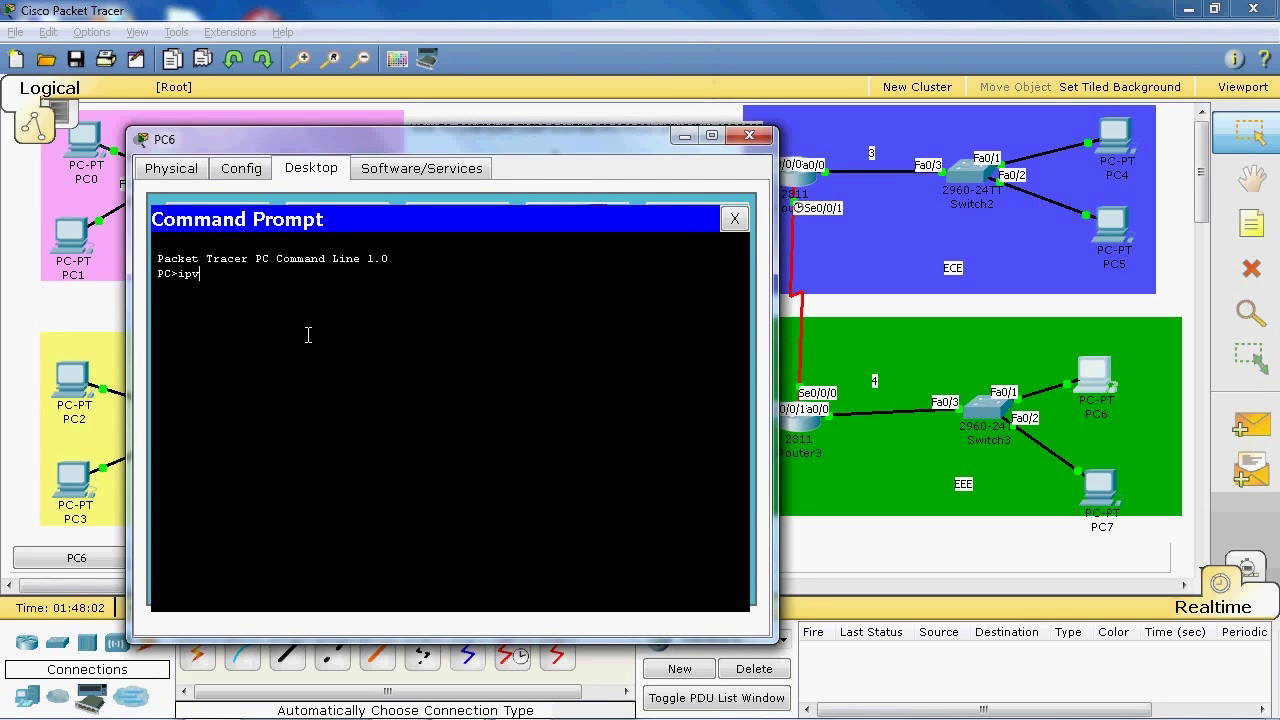
type("ipv6config autoconfug")
key("Return")
key("Up")
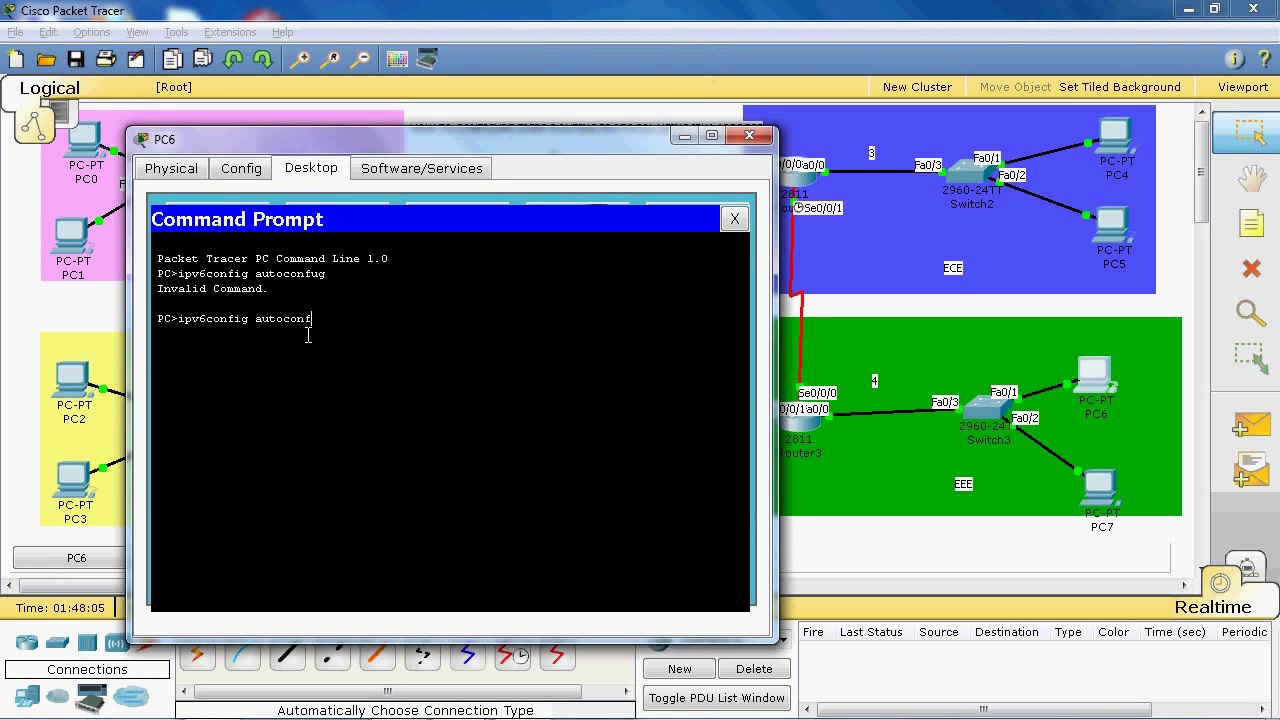
type("ig")
type("v6")
type("config")
key("Return")
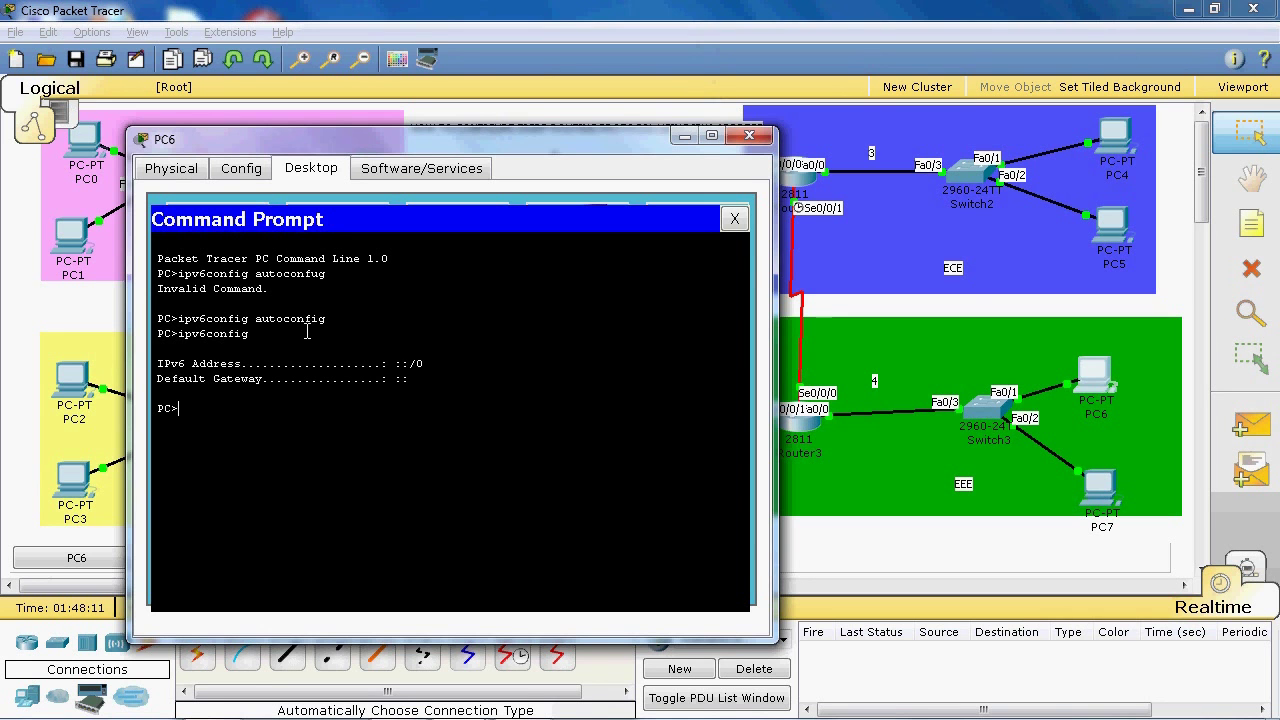
left_click(749, 135)
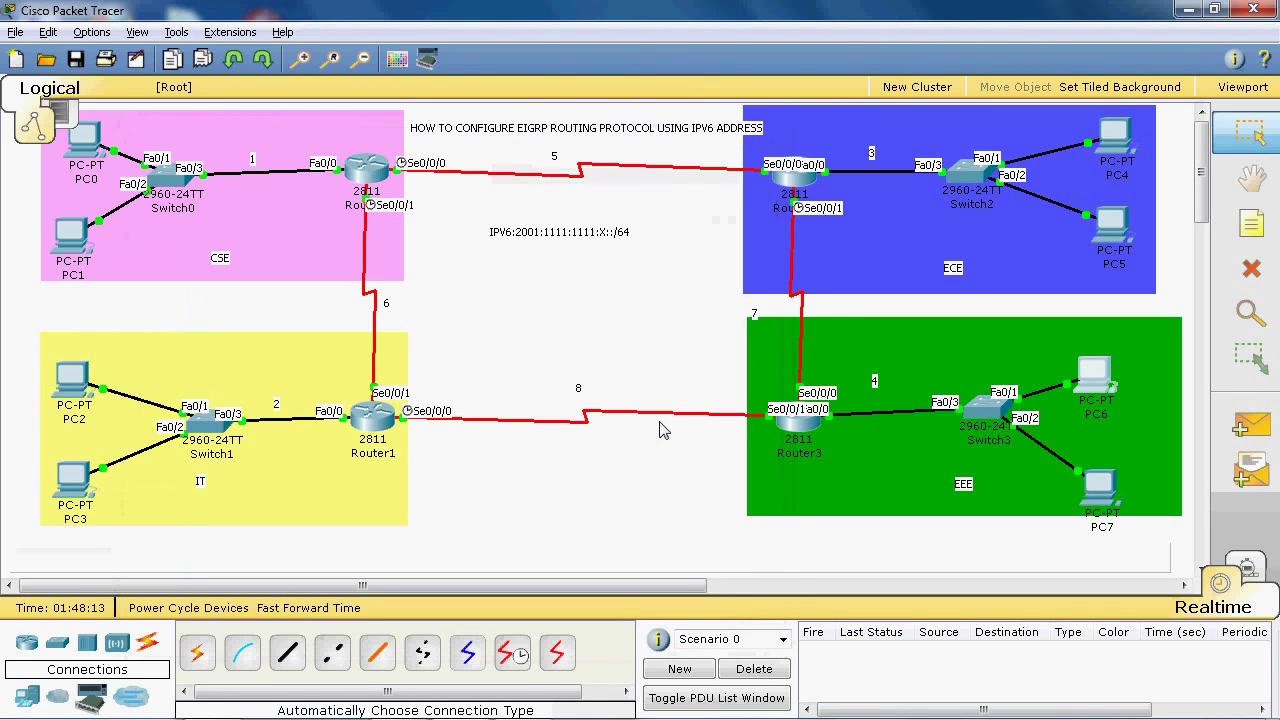
- Enter global configuration mode on Router3's CLI with 'en' and 'conf t'
left_click(800, 422)
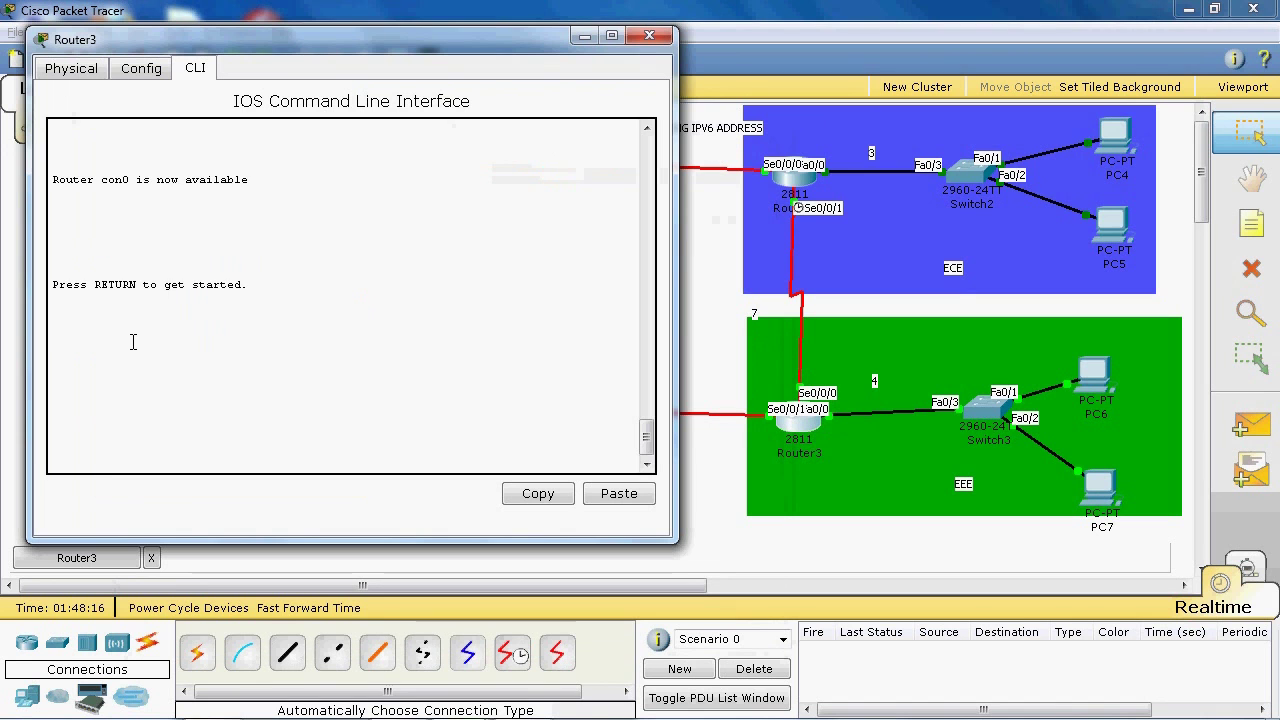
key("Return")
type("en")
key("Return")
type("conf t")
key("Return")
- Run 'ipv6 enable' on interface fa0/0, then exit back to global configuration
type("ini")
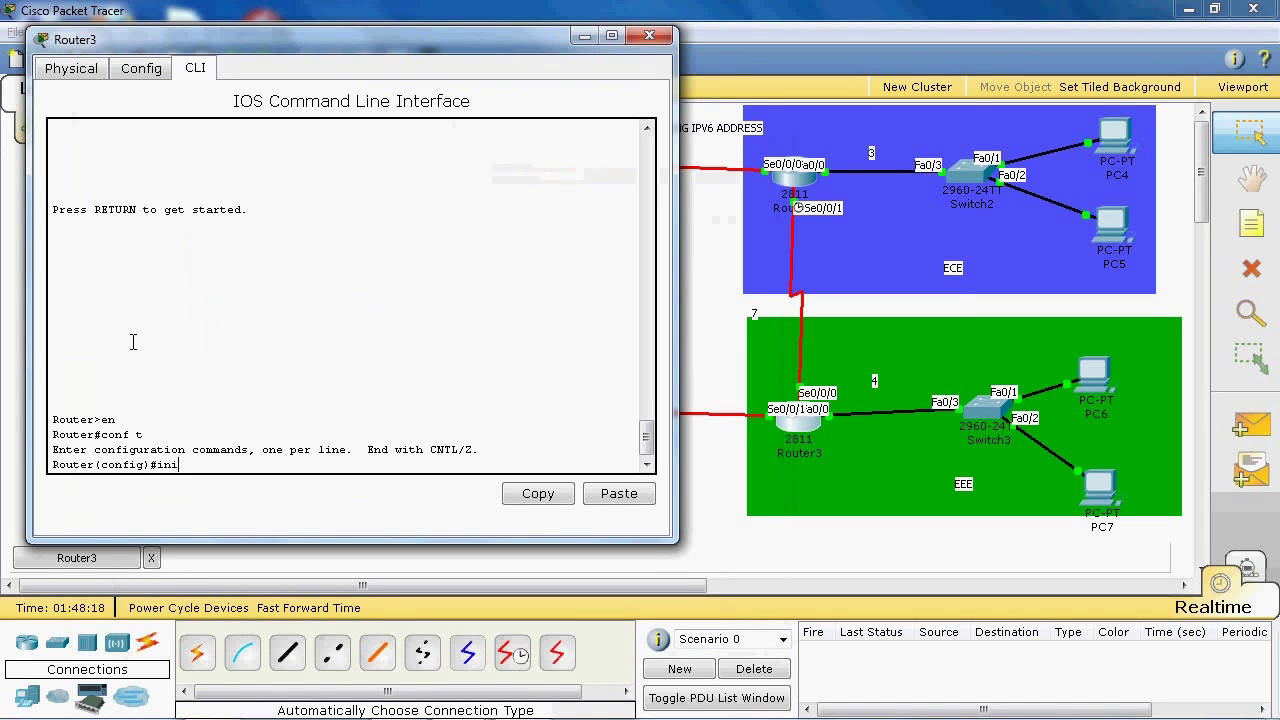
key("BackSpace")
key("BackSpace")
type("t fa0/0")
key("Return")
type("uipv")
key("BackSpace")
key("BackSpace")
key("BackSpace")
key("BackSpace")
type("ipv6 ebn")
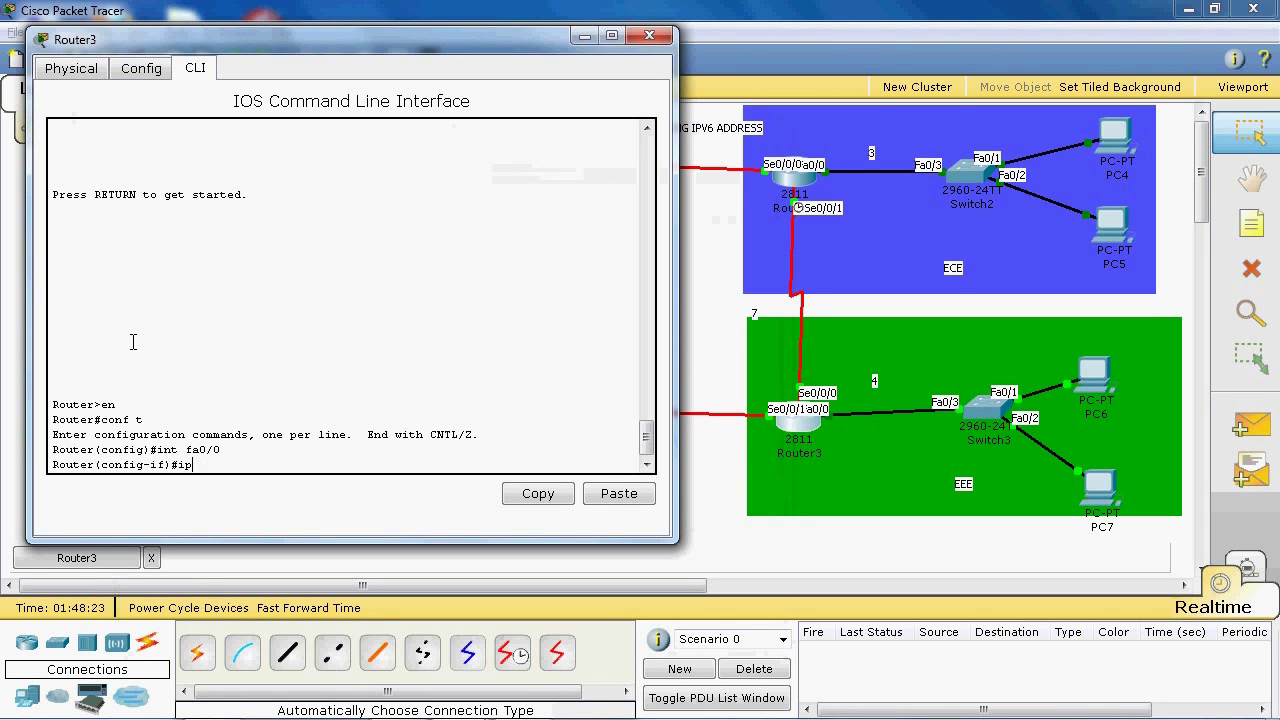
key("Tab")
key("BackSpace")
key("BackSpace")
type("n")
key("Tab")
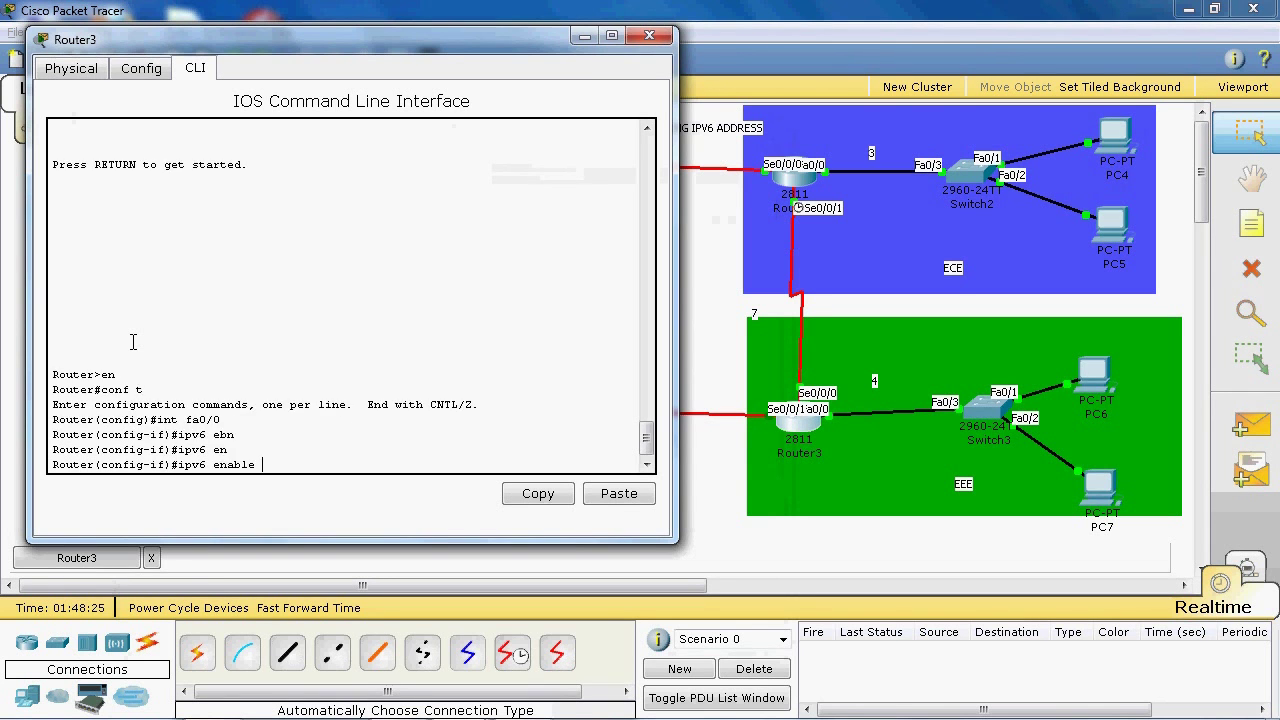
key("Return")
type("exi")
type("t")
key("Return")
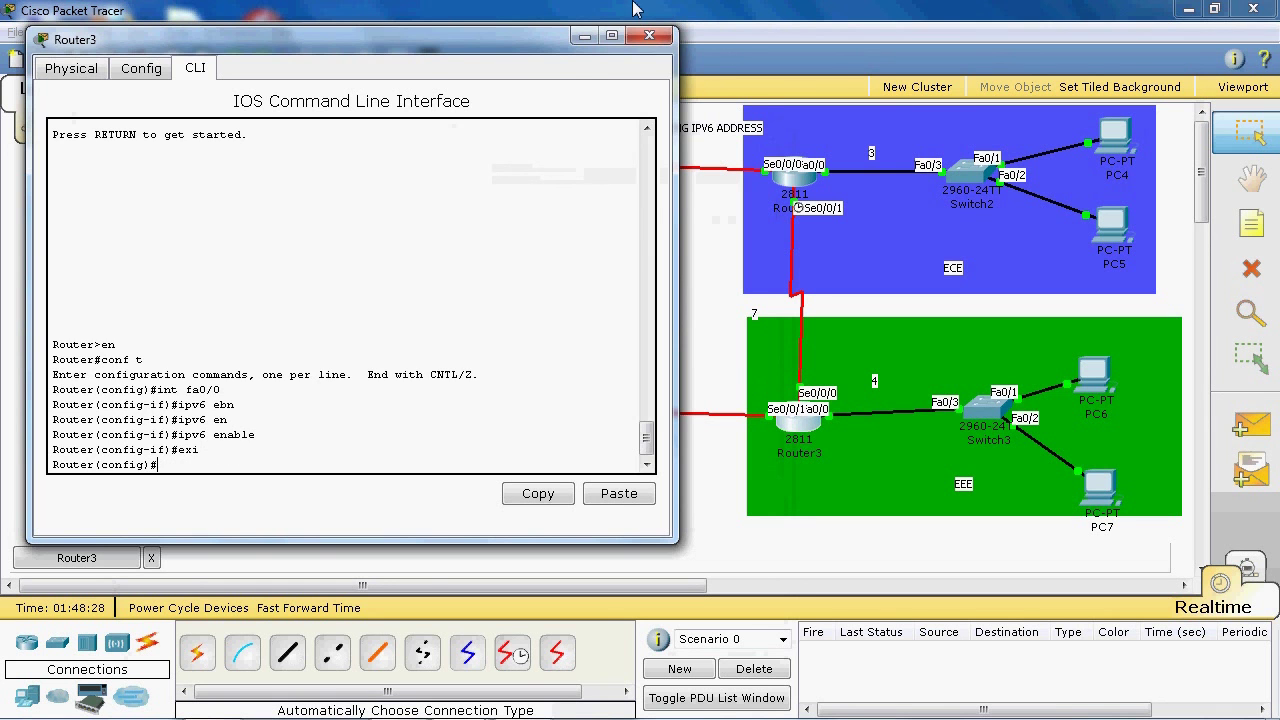
- Rerun autoconfig on PC6, now getting 2001:1111:1111:4:2D0:97FF:FEC9:E2A9/64 and a gateway
left_click(649, 36)
left_click(1094, 378)
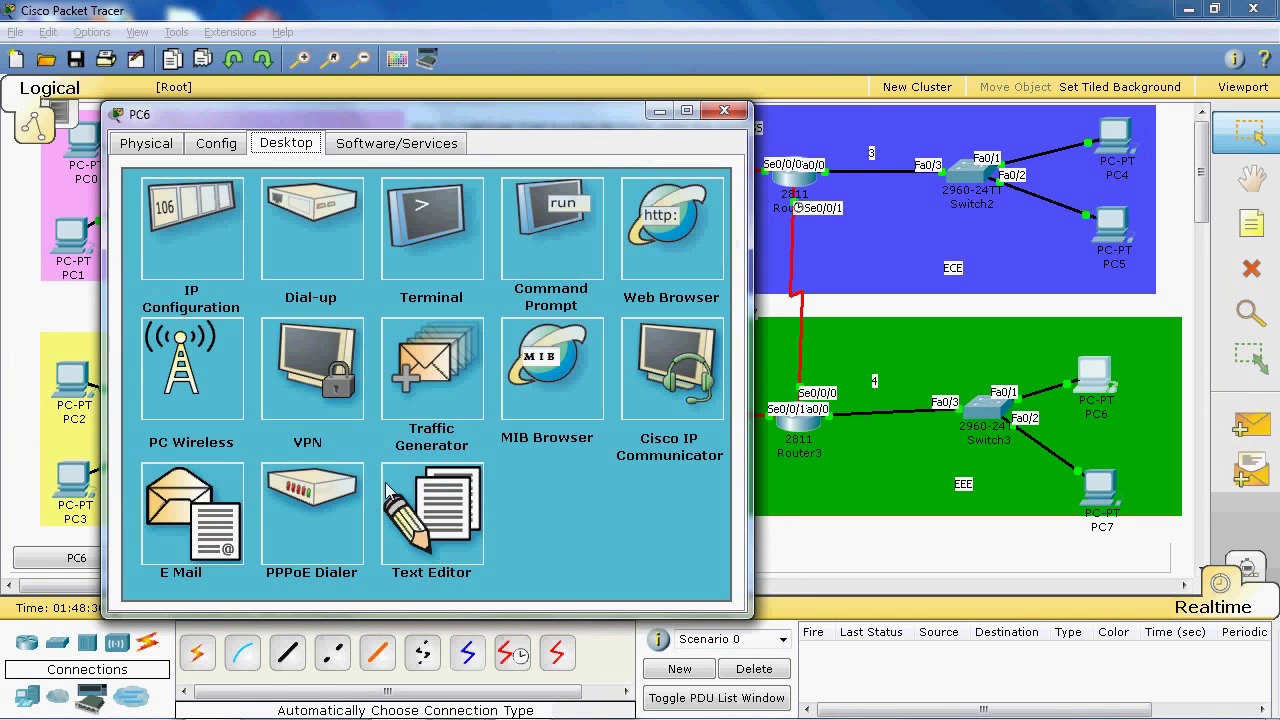
left_click(552, 220)
key("Up")
key("Up")
key("Return")
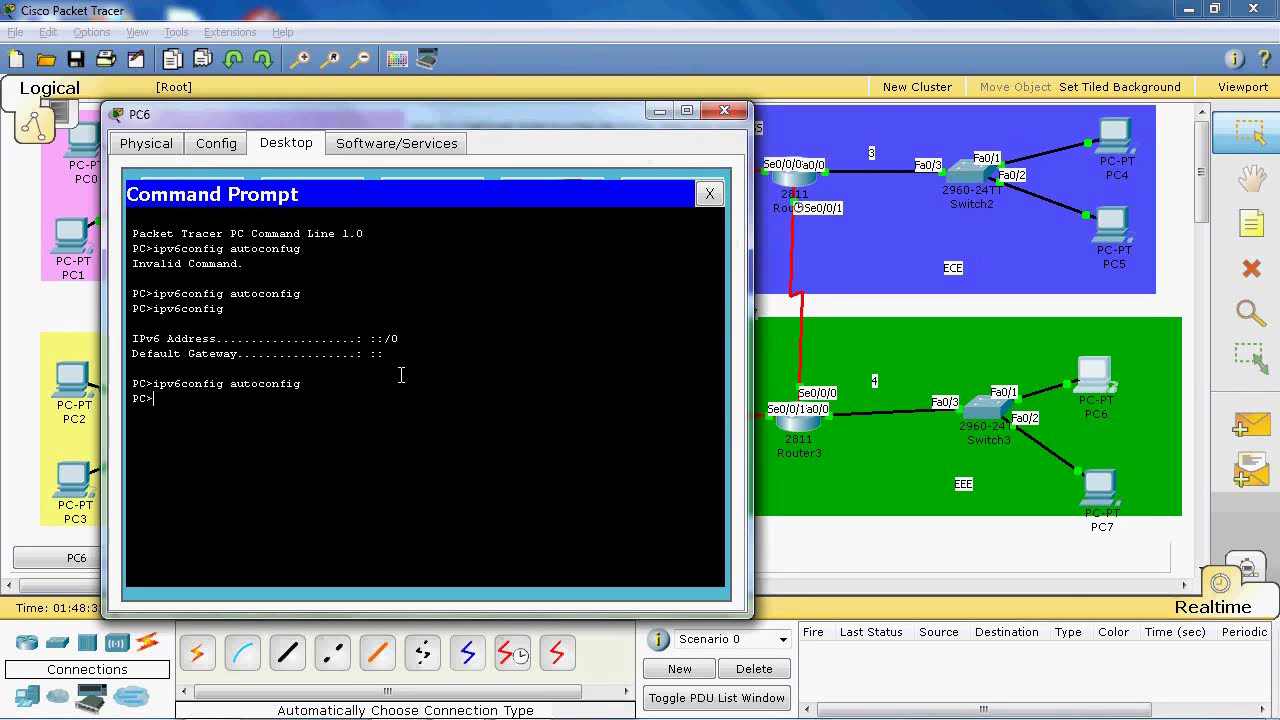
key("Up")
key("Up")
key("Up")
key("Down")
key("Return")
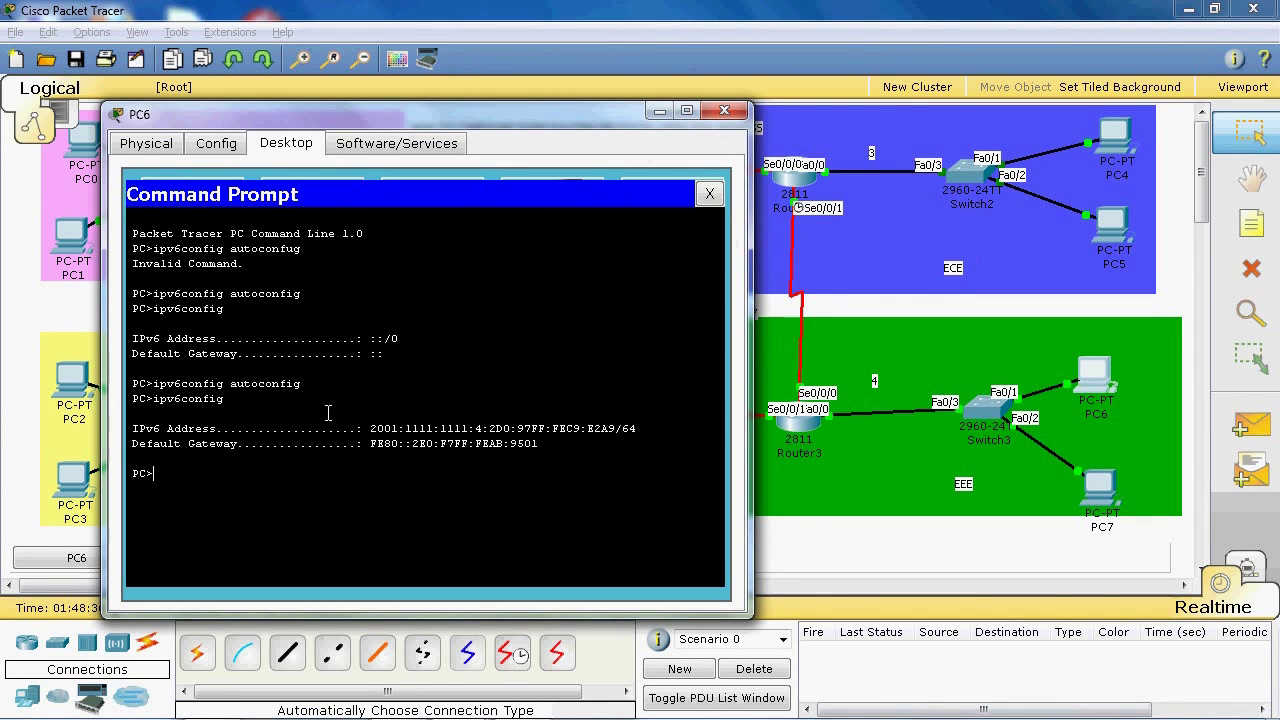
left_click(724, 110)
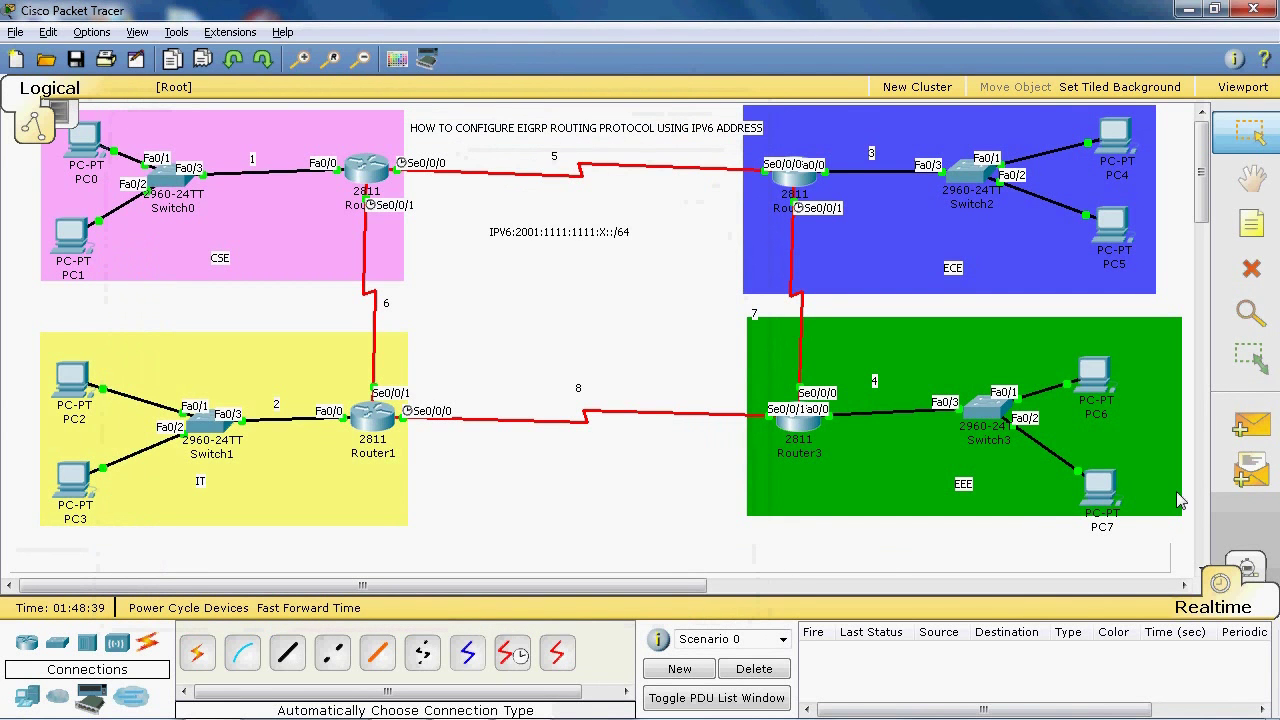
- Check PC7's IP Configuration settings on its Desktop
left_click(1099, 490)
left_click(211, 68)
left_click(169, 129)
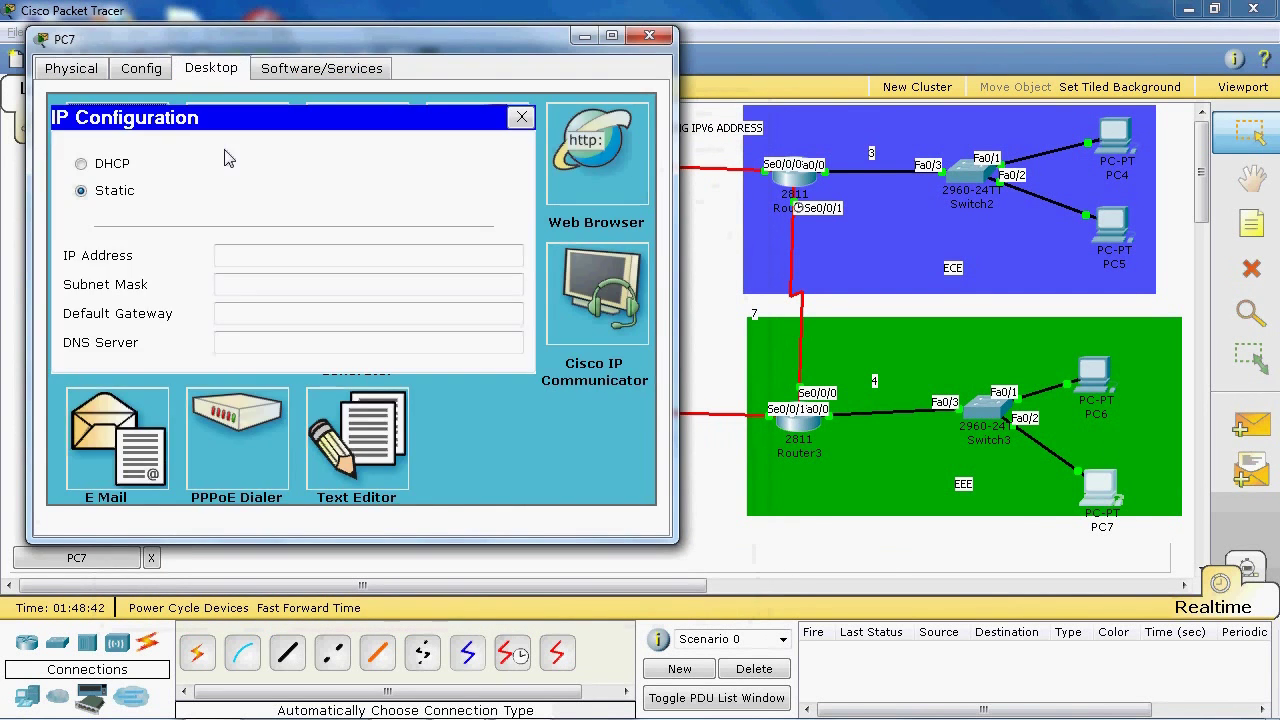
left_click(520, 119)
- Autoconfigure PC7's IPv6, confirm its 2001:1111:1111:4 address and gateway, then close PC7
left_click(478, 150)
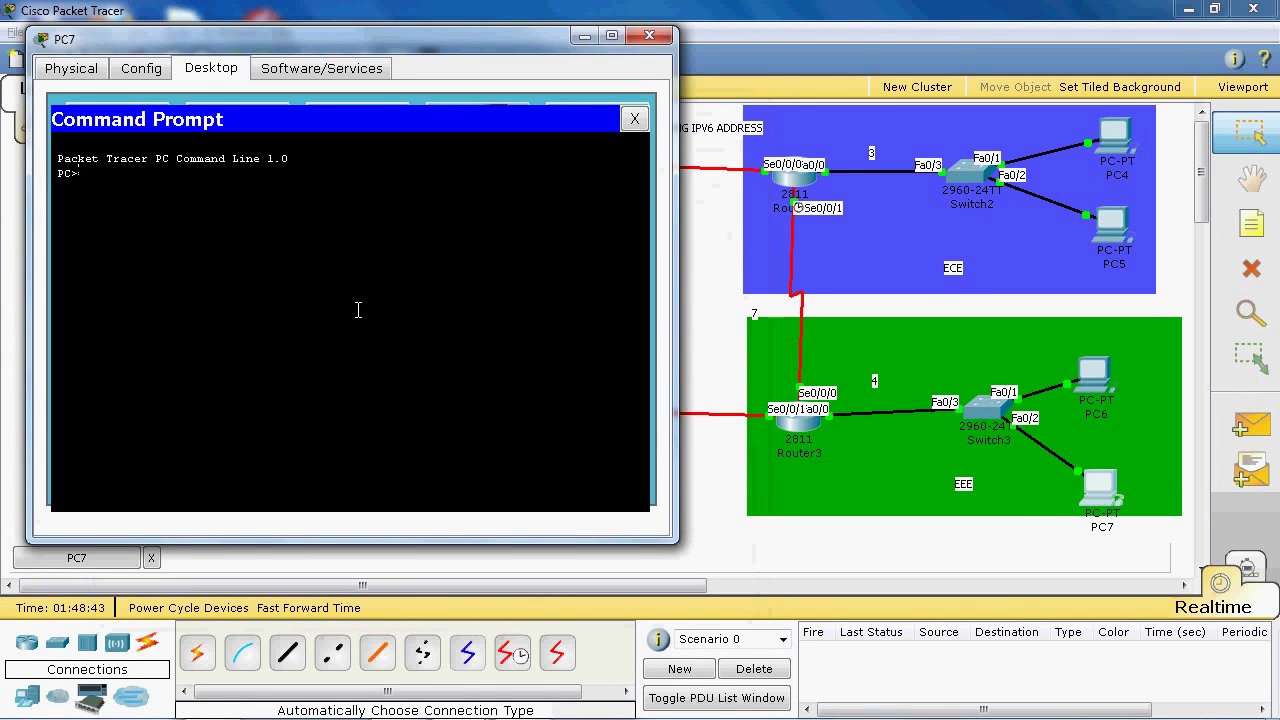
type("ipv6confugi")
key("BackSpace")
key("BackSpace")
key("BackSpace")
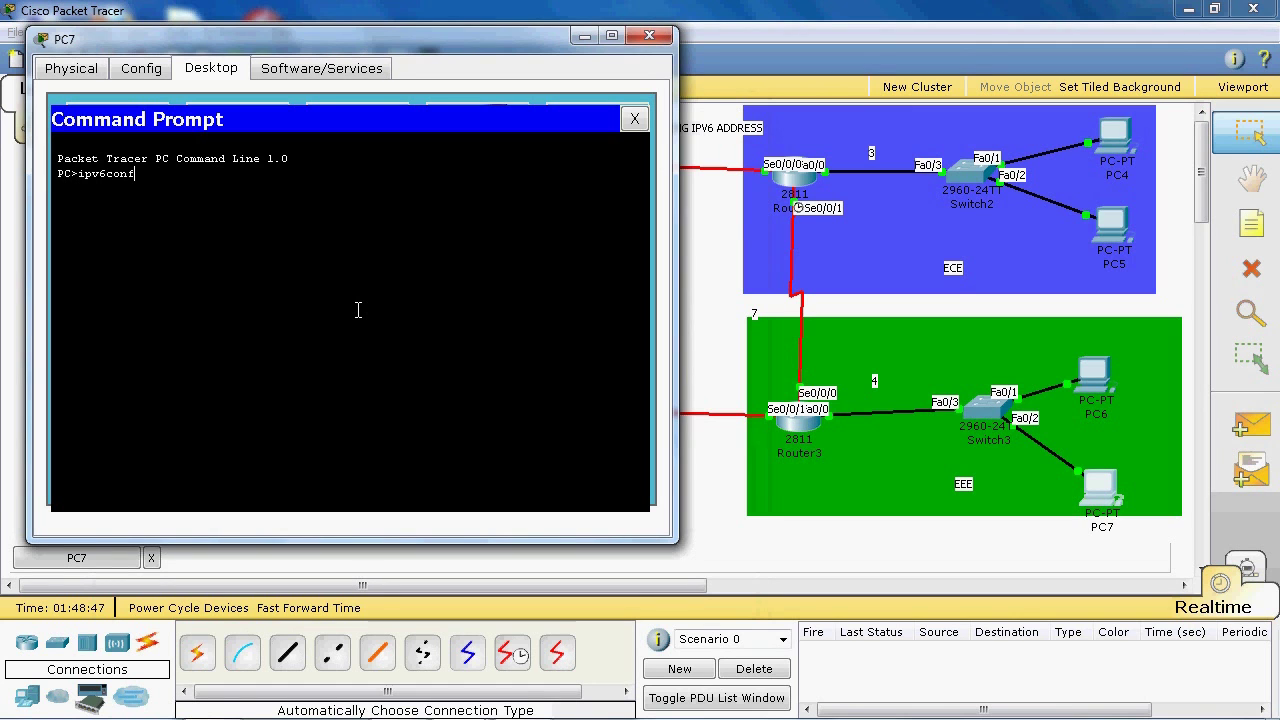
type("ig autoconfig")
key("Return")
type("i")
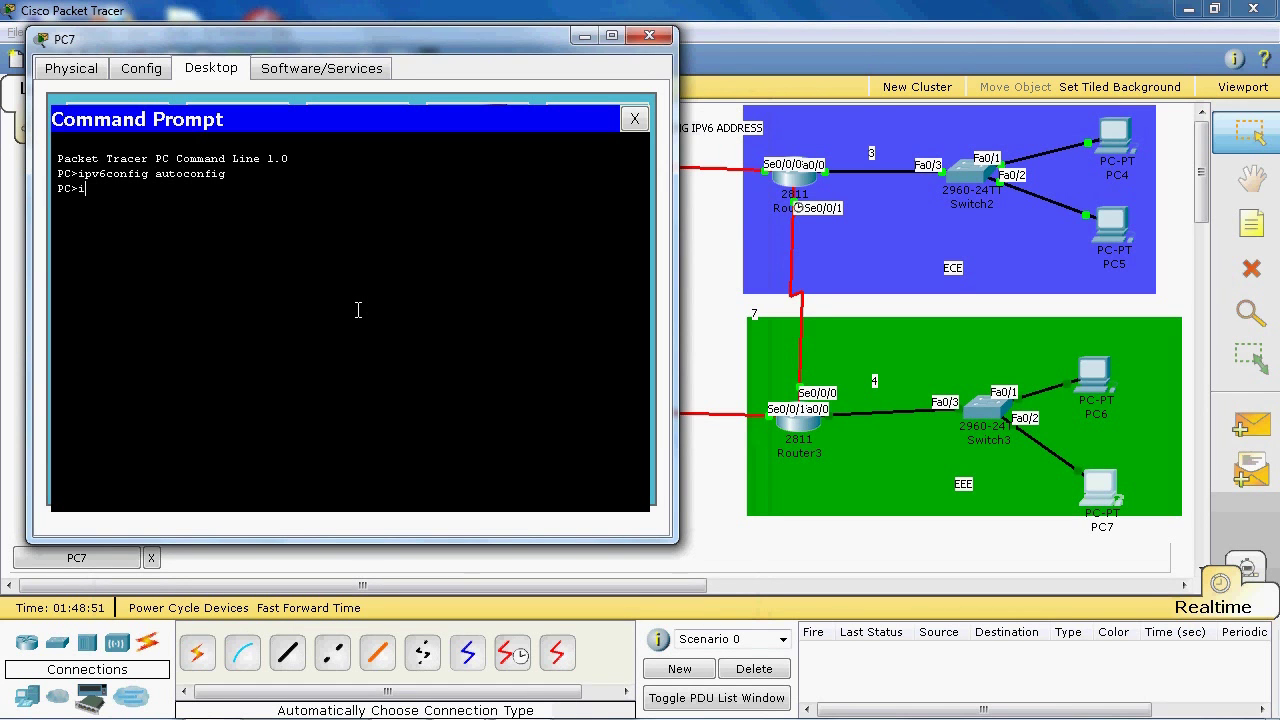
type("pv6config")
key("Return")
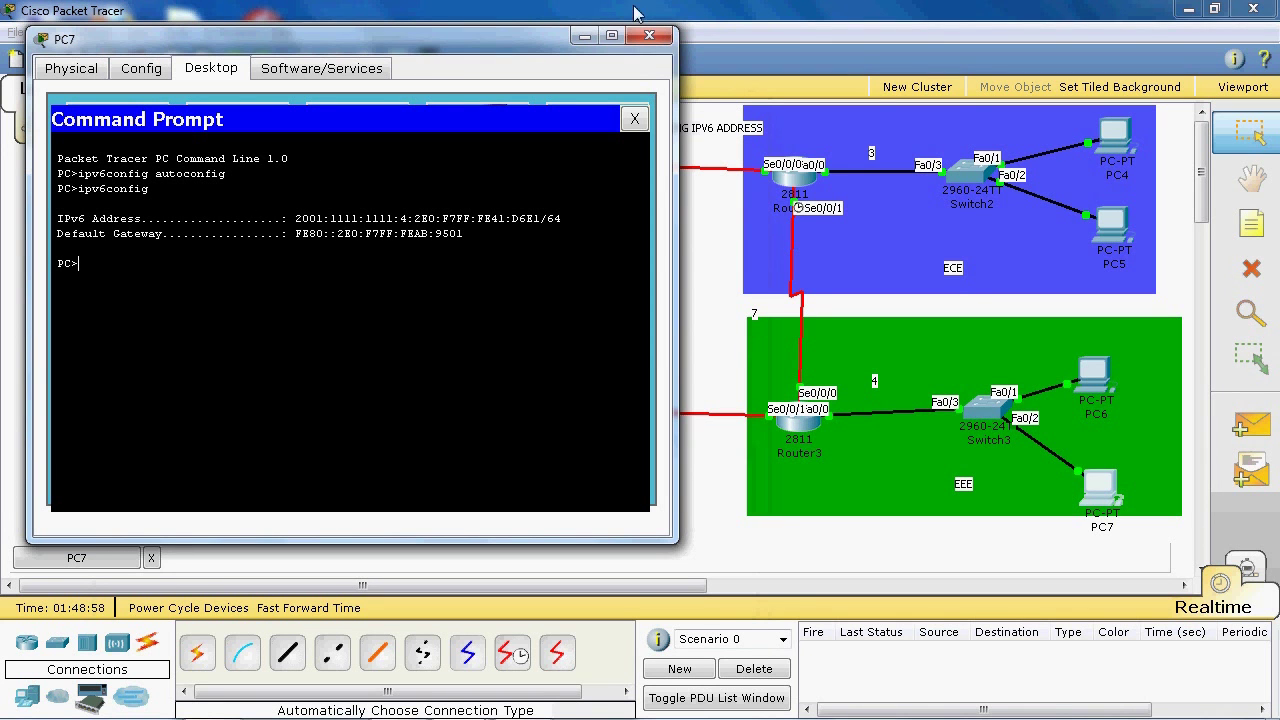
left_click(649, 35)
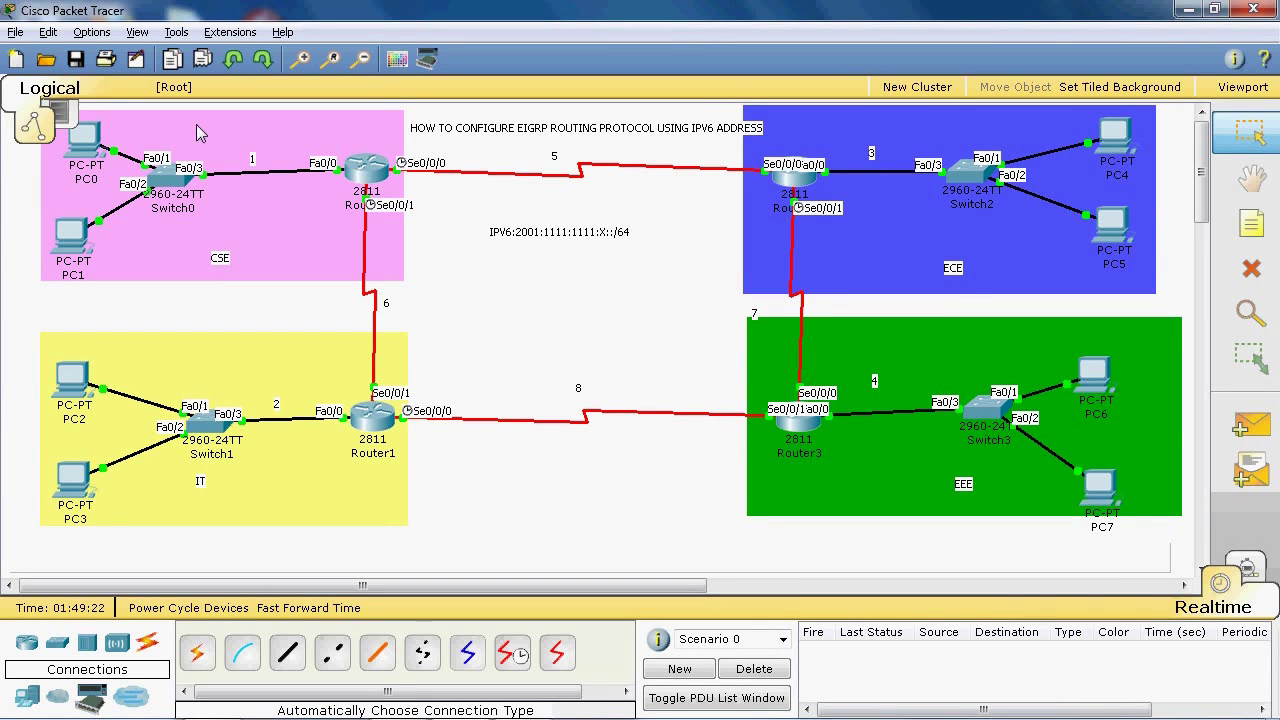
- Inspect PC0's address information on the topology
mouse_move(89, 161)
- Copy PC6's IPv6 address from its Command Prompt and bring up PC0's window
left_click(1097, 385)
left_click(564, 258)
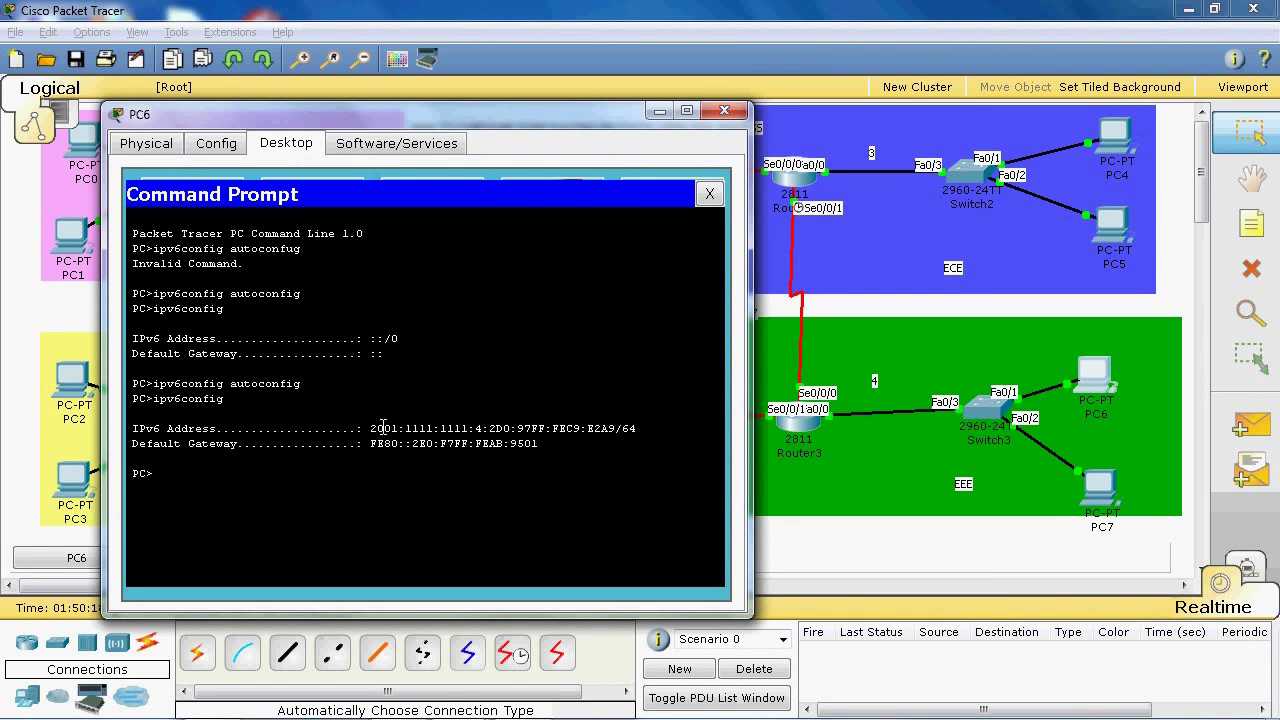
left_click_drag(370, 428, 628, 438)
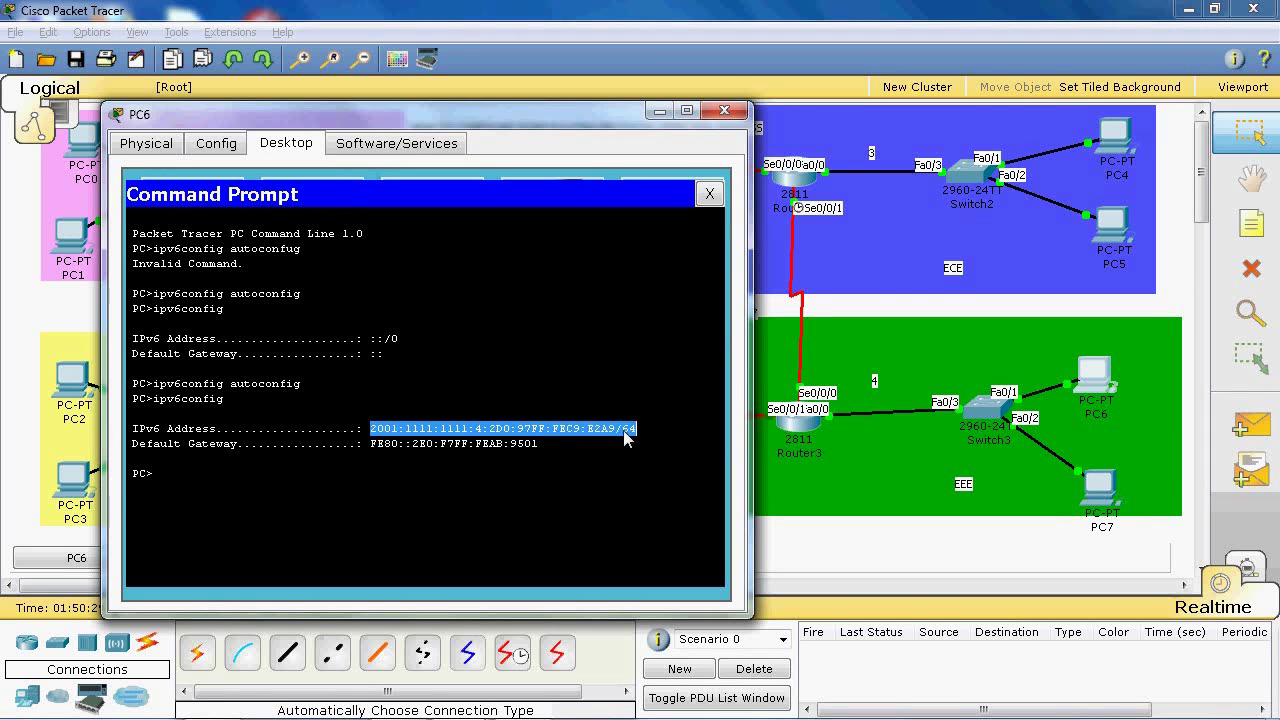
right_click(563, 434)
left_click(600, 443)
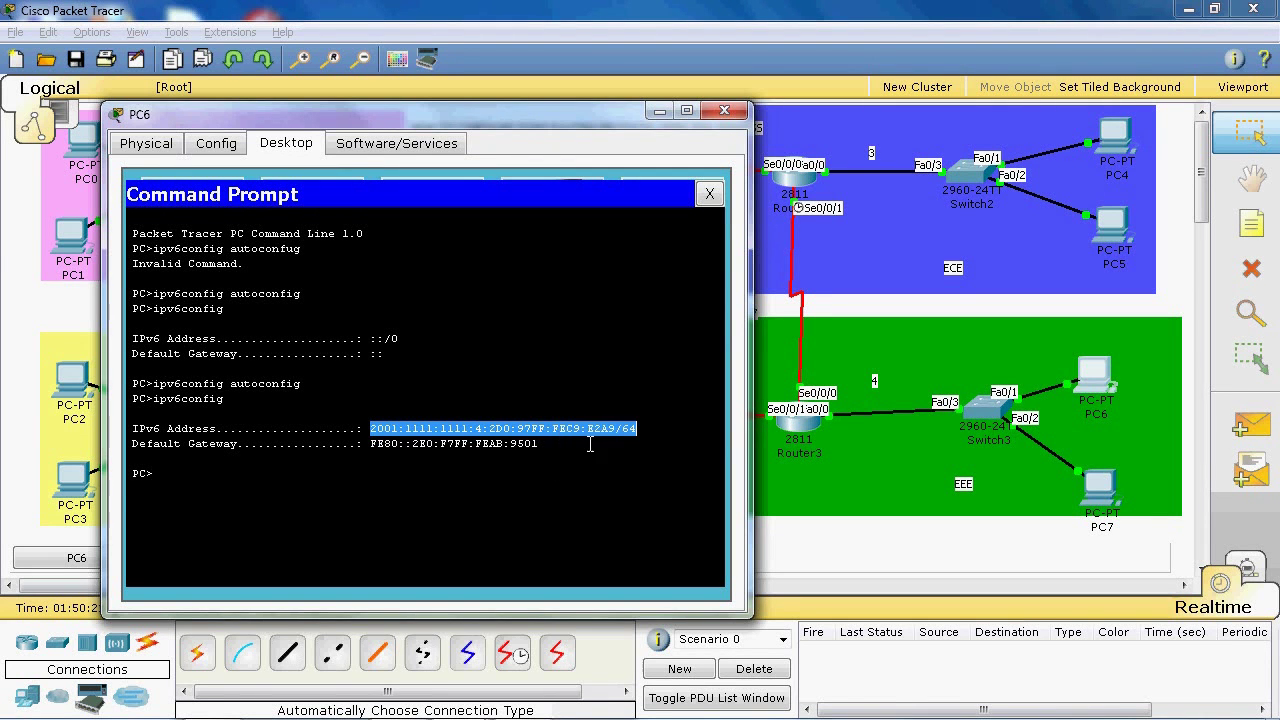
left_click(660, 111)
left_click(88, 152)
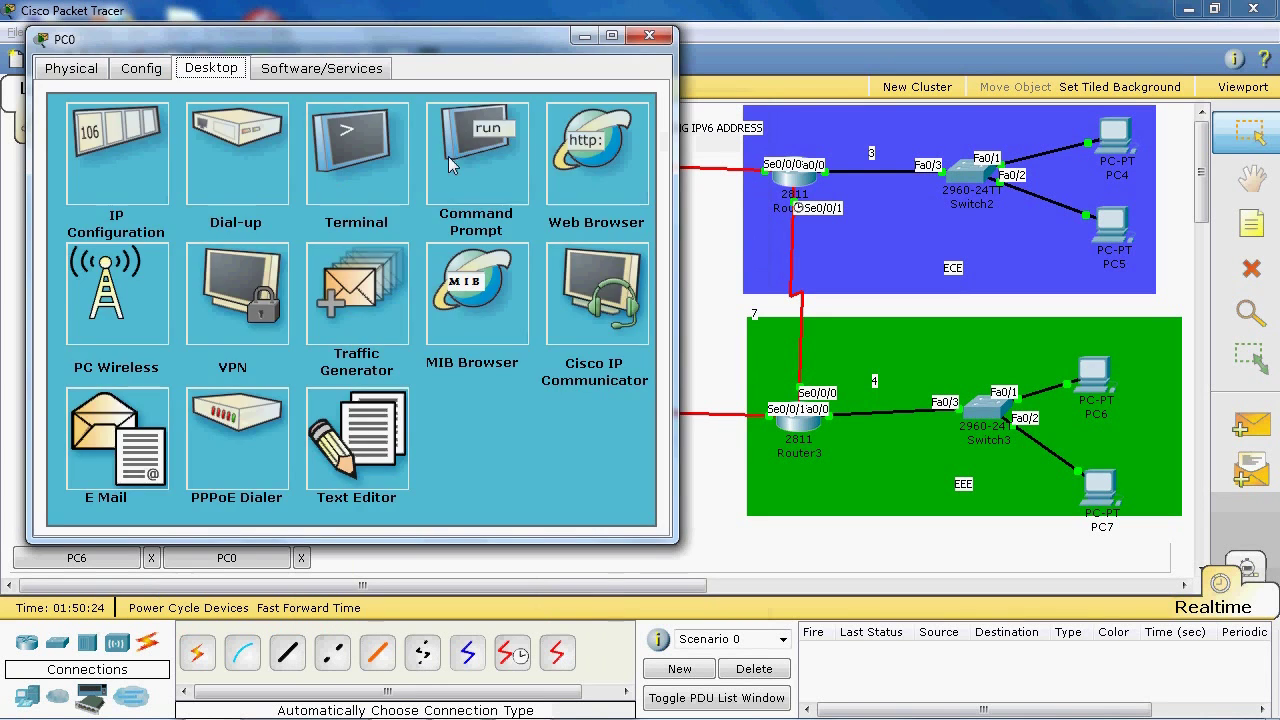
- Ping PC6 from PC0 using the pasted address, which includes /64
left_click(450, 165)
type("p")
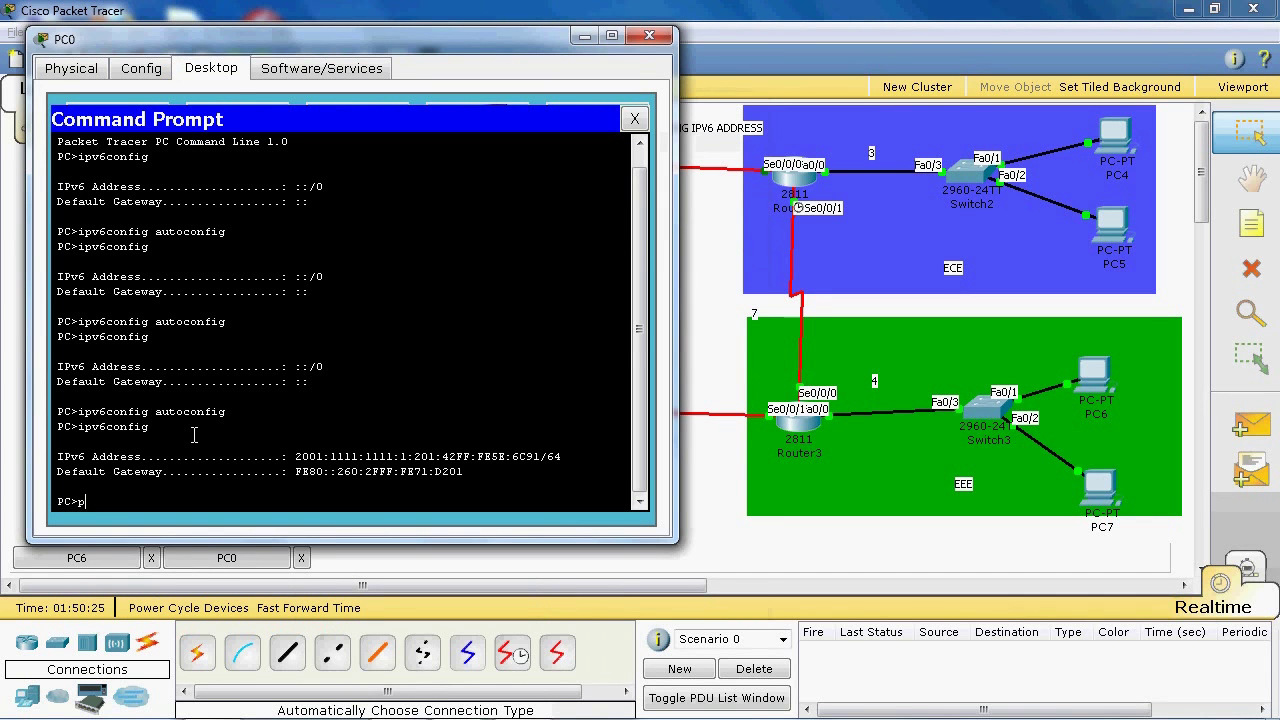
type("ing")
right_click(190, 490)
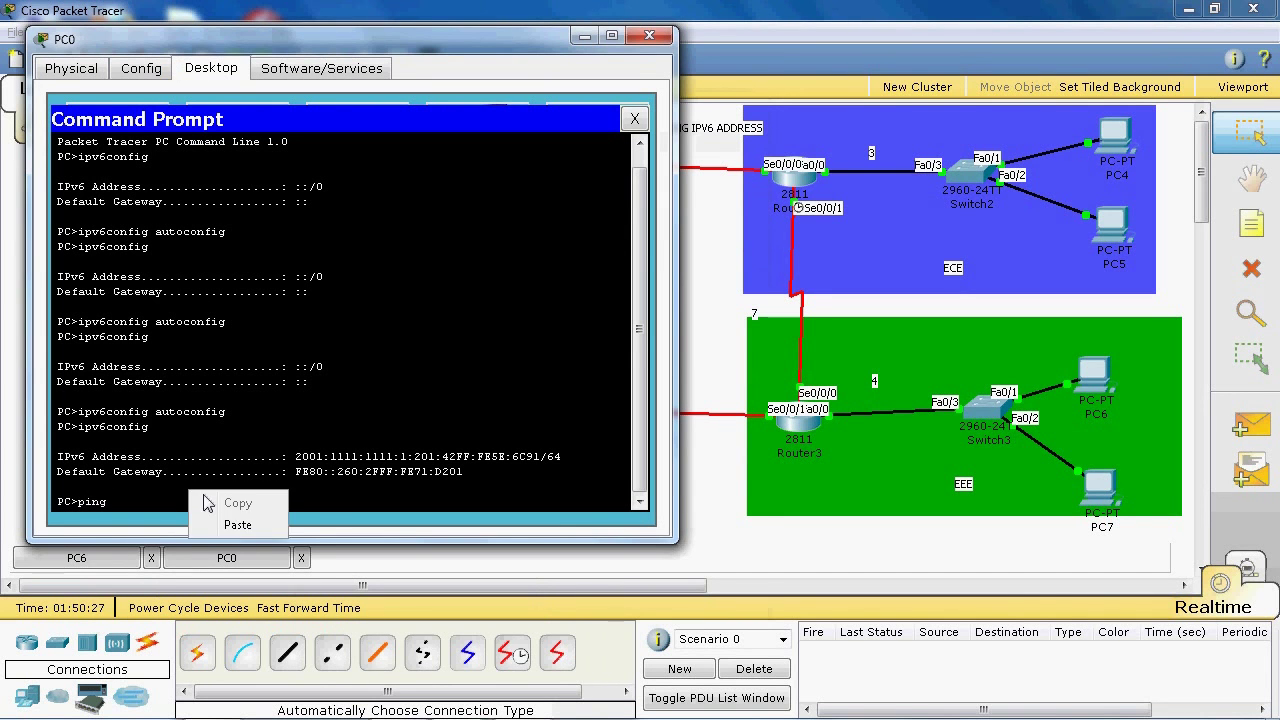
left_click(240, 523)
key("Return")
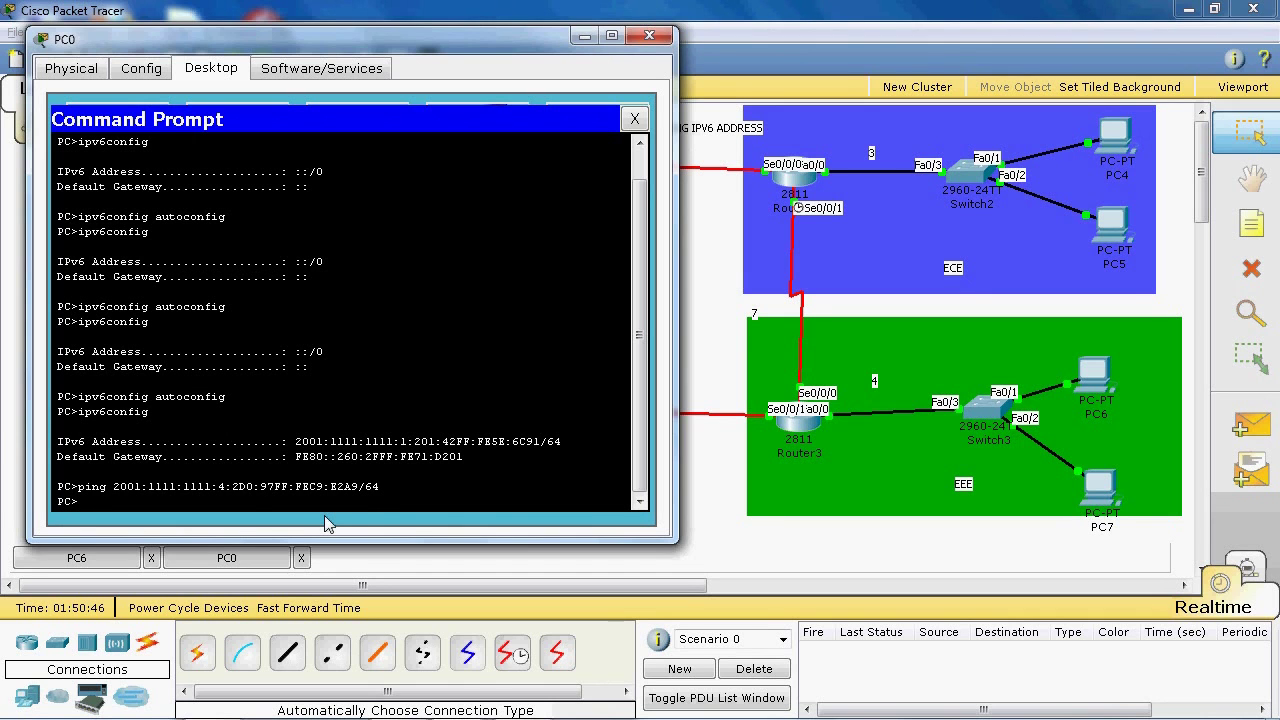
- Ping 2001:1111:1111:4:2d0:97ff:fec9:e2a9 without /64, getting four replies with 0% loss
type("ing 2001:1111:1111:4:2d0")
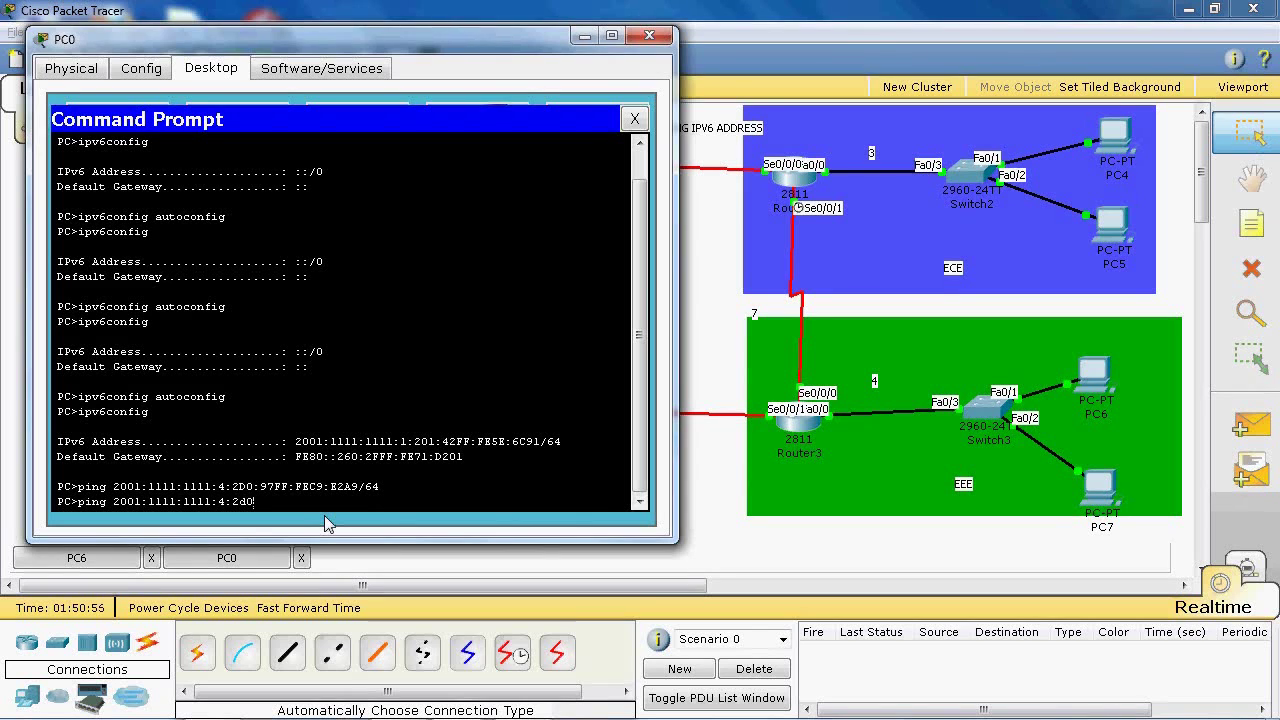
type(";:")
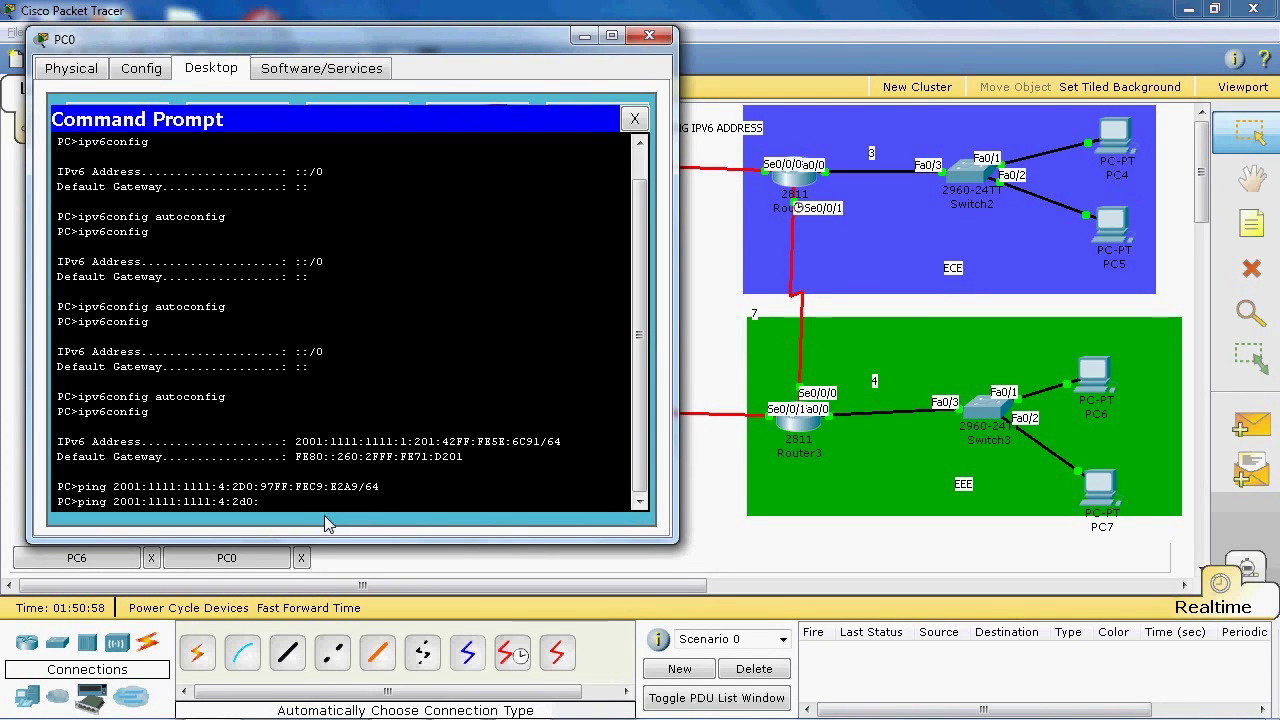
type("97ff:fe")
type("c9:e2a9")
key("Return")
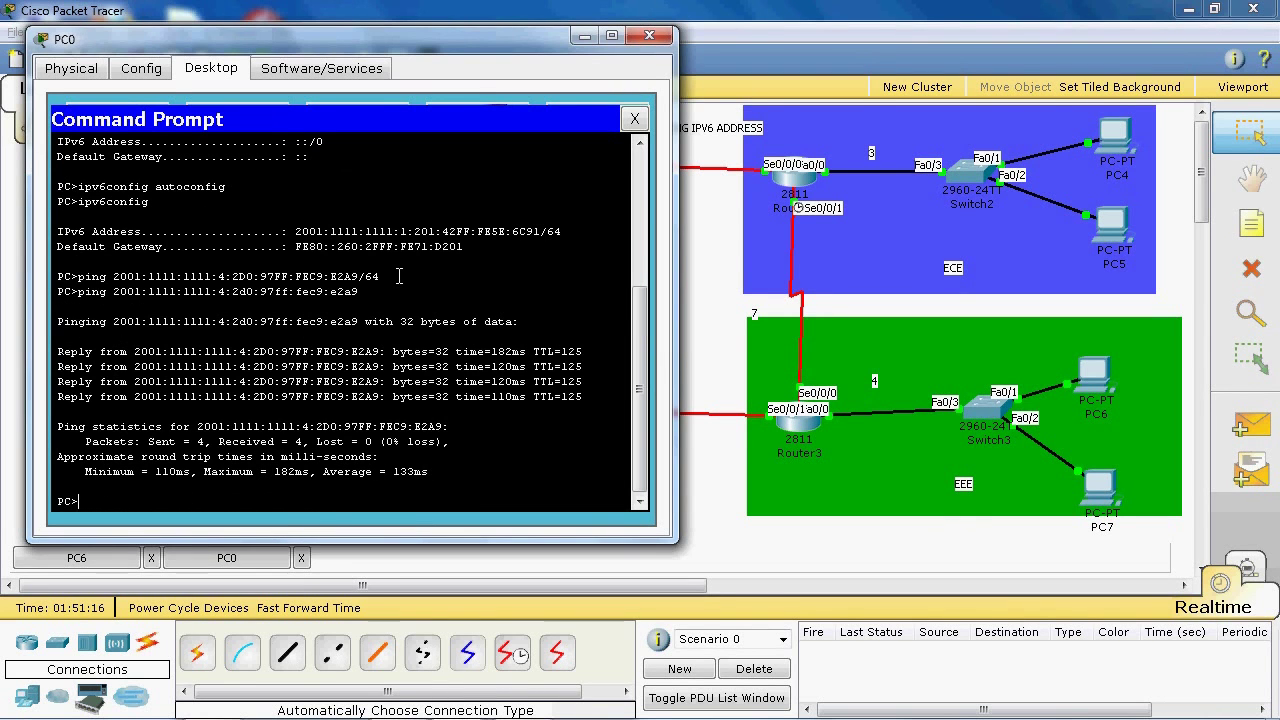
left_click_drag(379, 276, 84, 277)
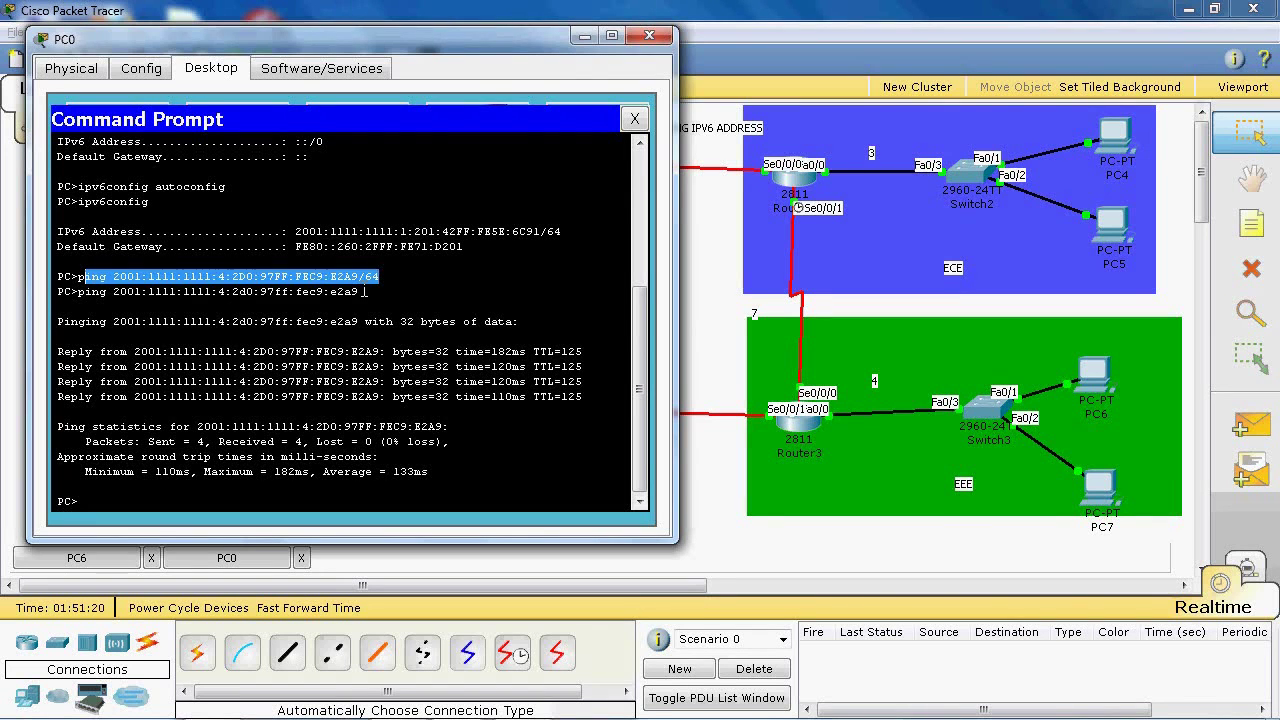
left_click_drag(358, 291, 118, 293)
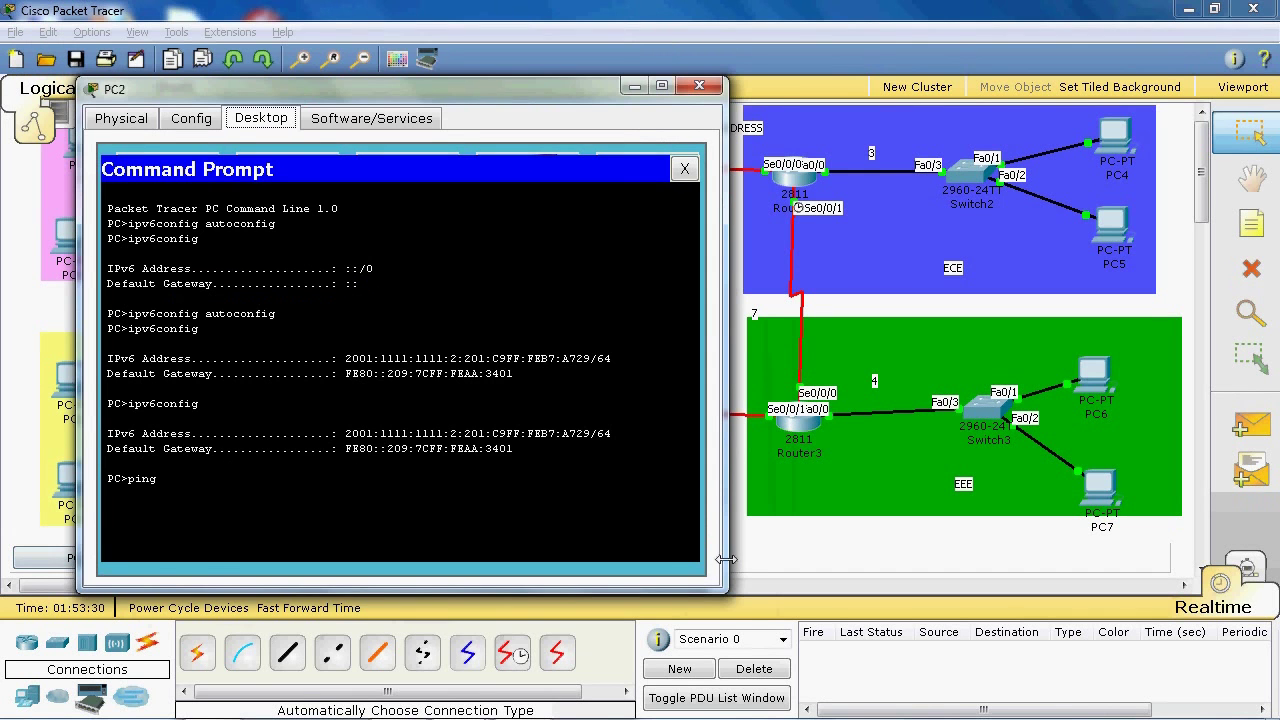
- Copy PC4's IPv6 address from its Command Prompt, close PC4, and return to PC2
left_click(740, 557)
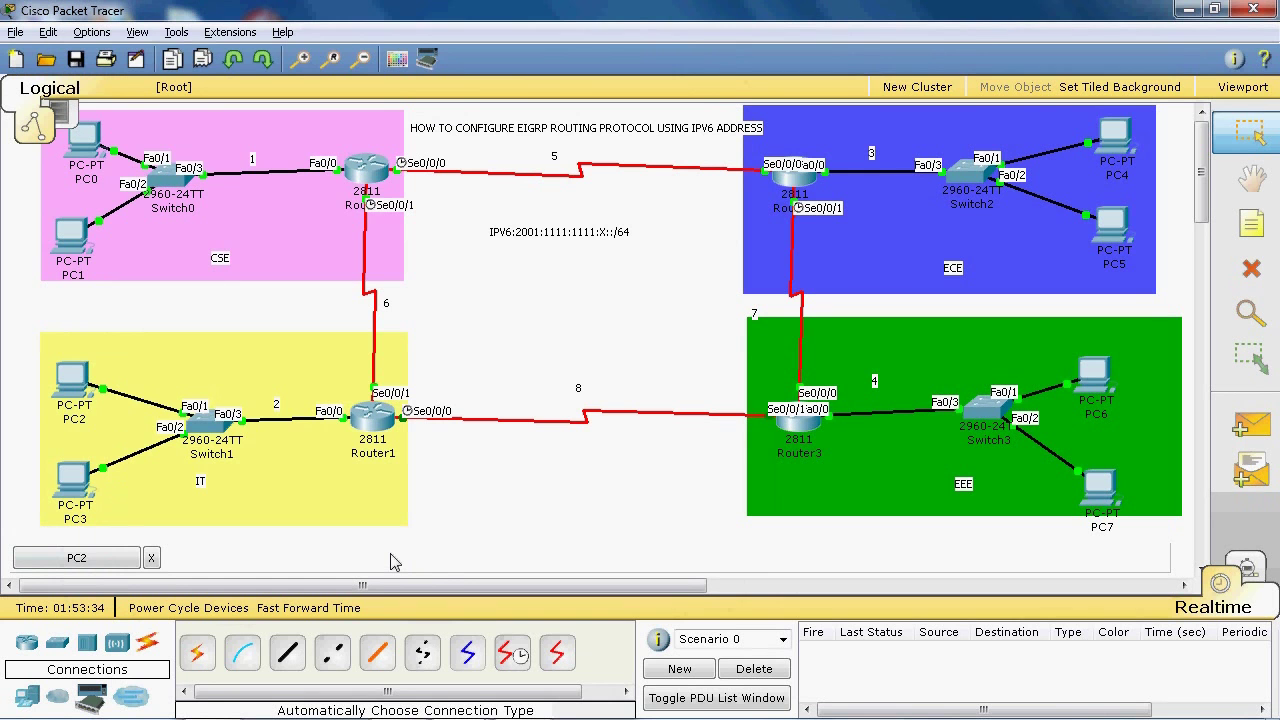
left_click(1130, 148)
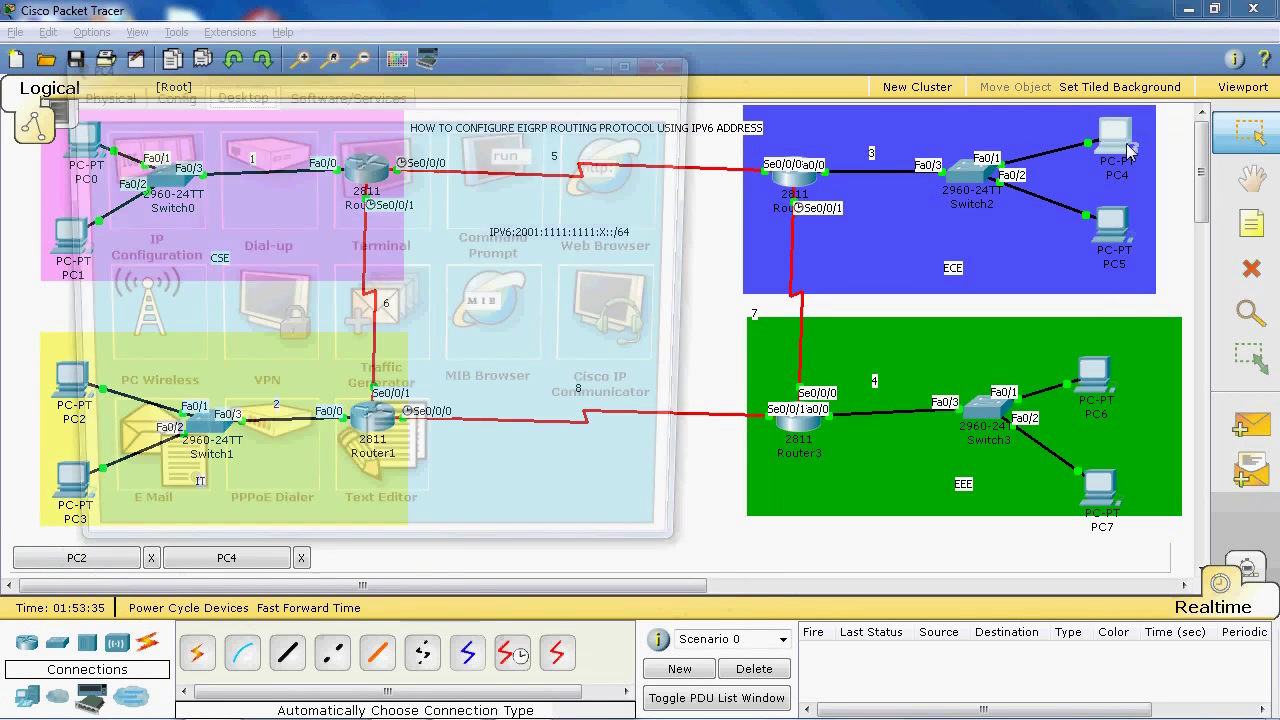
left_click(480, 182)
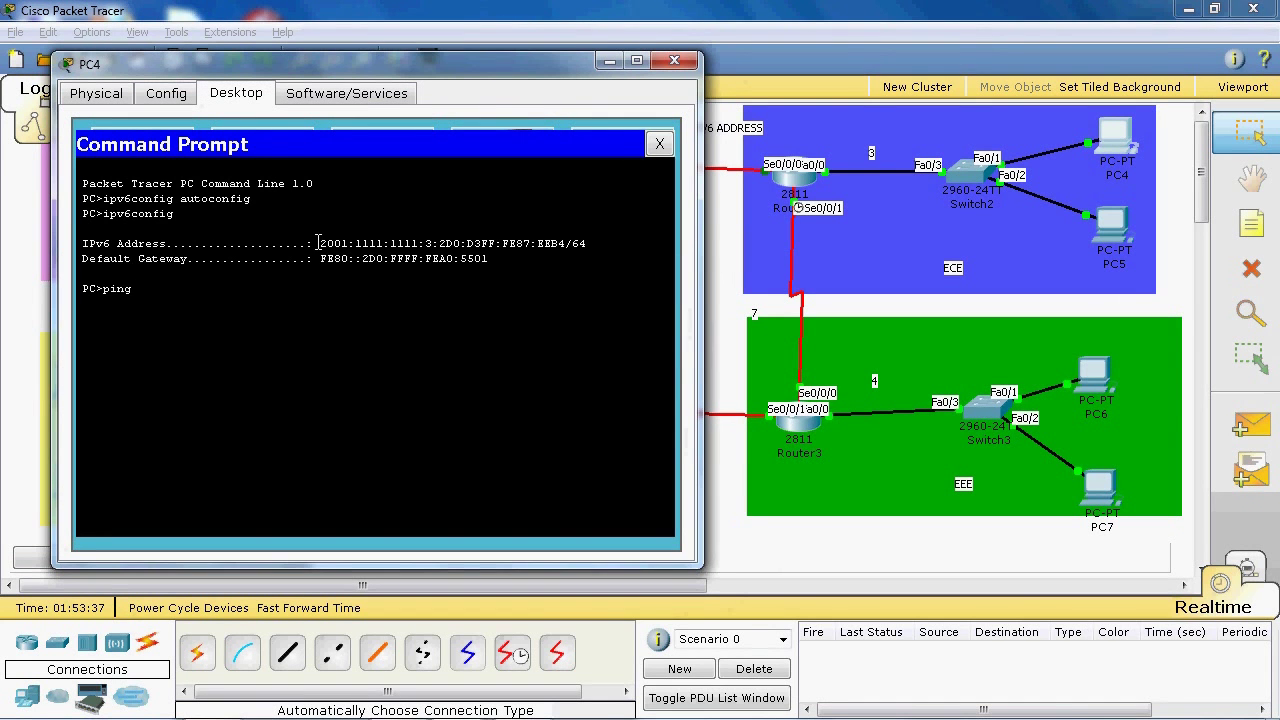
left_click_drag(318, 243, 566, 247)
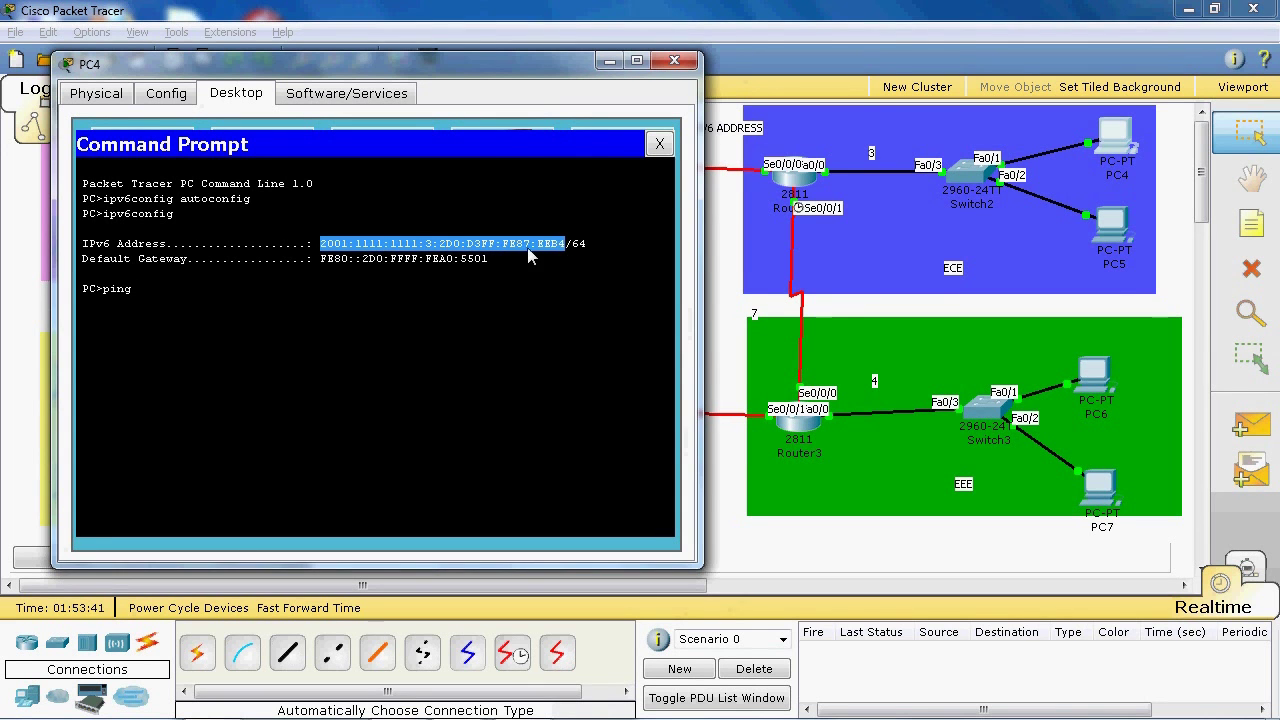
right_click(530, 257)
left_click(566, 258)
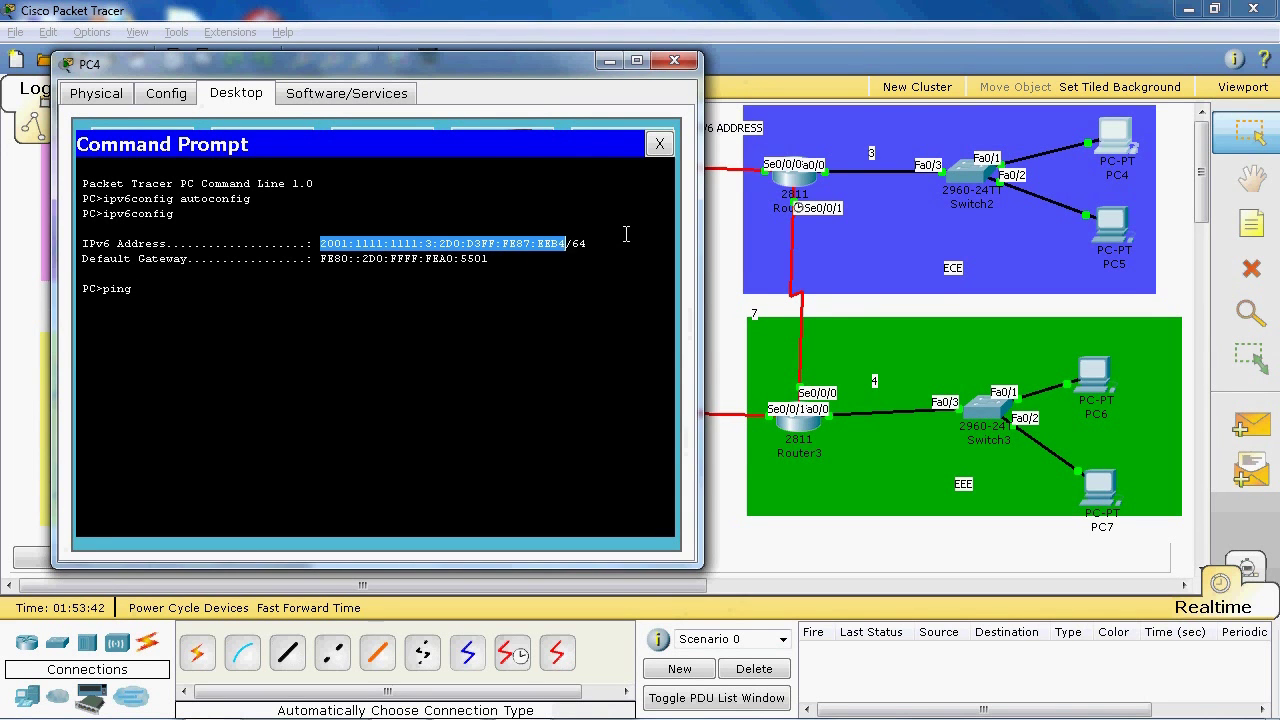
left_click(674, 65)
left_click(75, 562)
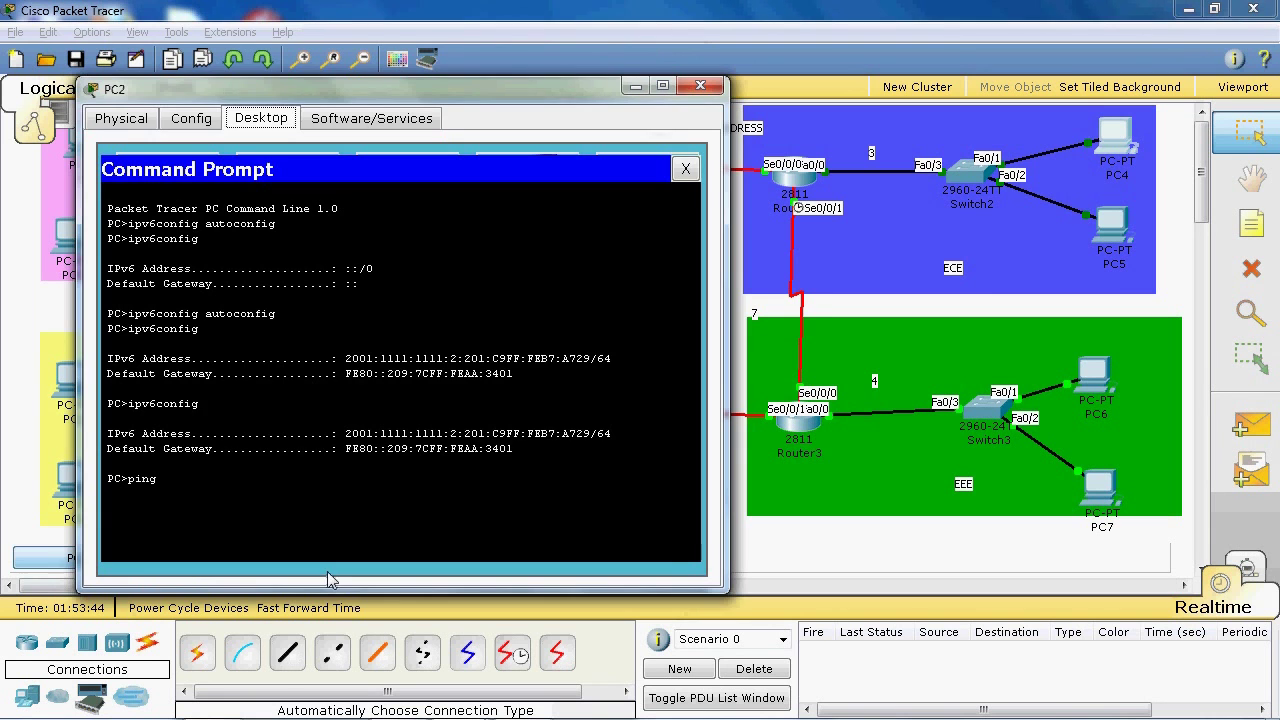
- Ping PC4 at 2001:1111:1111:3:2D0:D3FF:FE87:EEB4 from PC2 using the pasted address
right_click(215, 493)
left_click(263, 531)
key("Return")
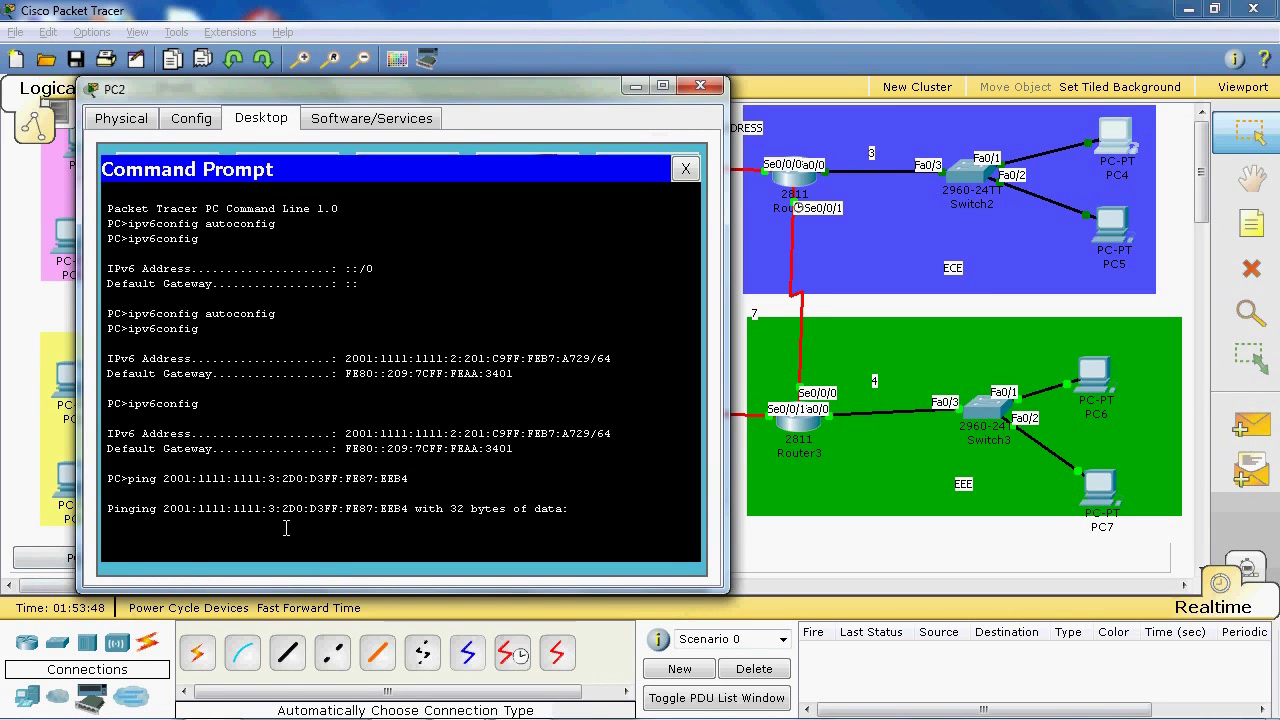